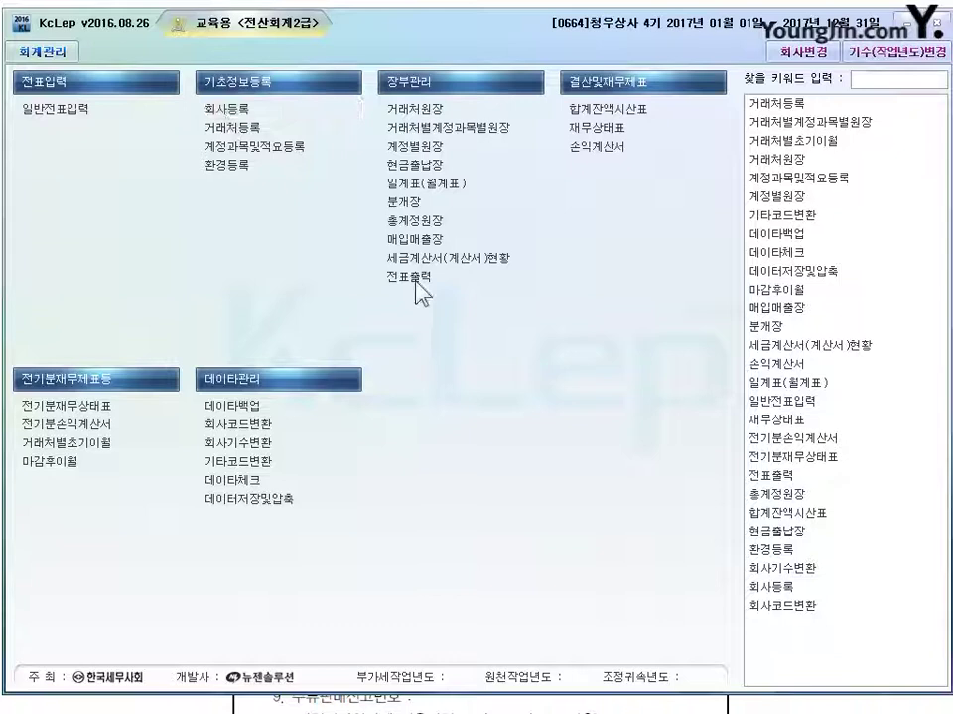
Step: Open 회사등록 under 기초정보등록 for company 0664 청우상사
click(416, 282)
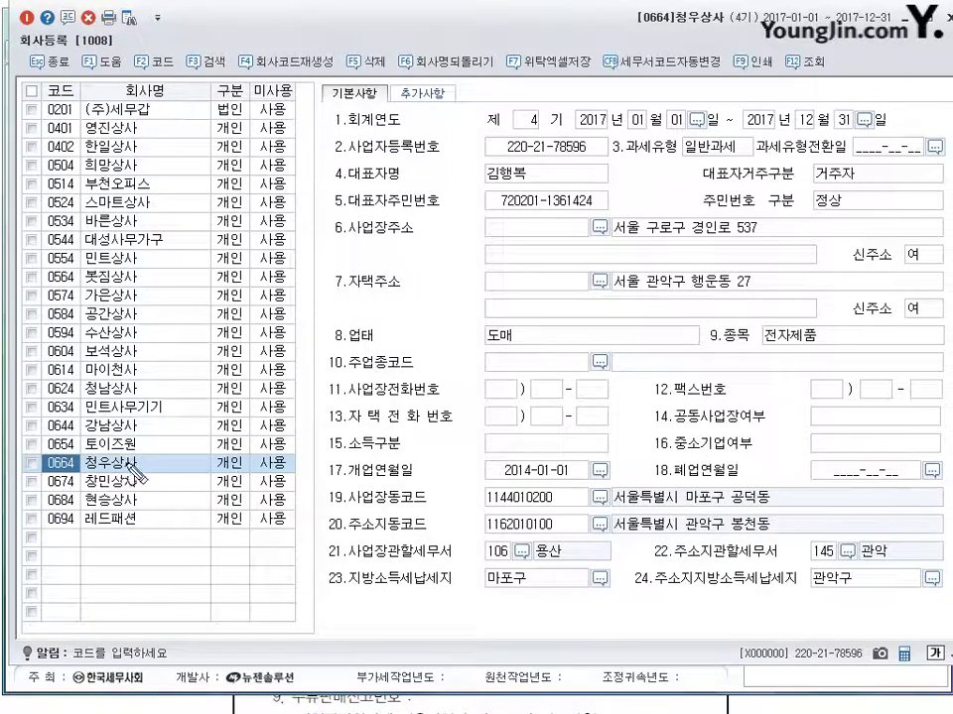
drag(224, 476, 248, 480)
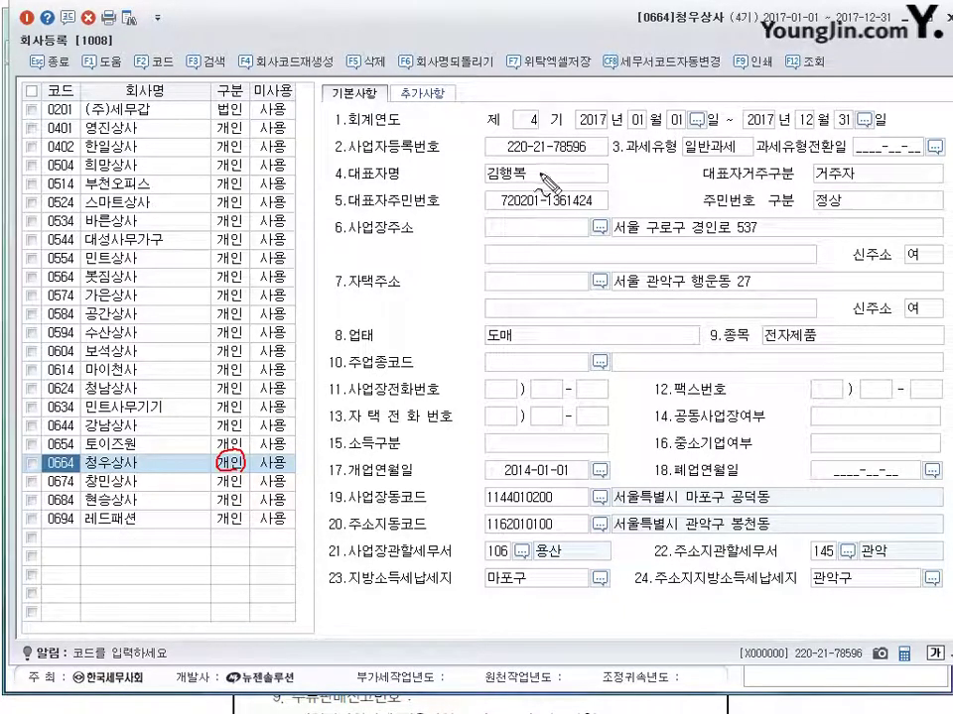
mouse_move(568, 137)
mouse_down()
mouse_move(541, 149)
mouse_move(562, 139)
mouse_up()
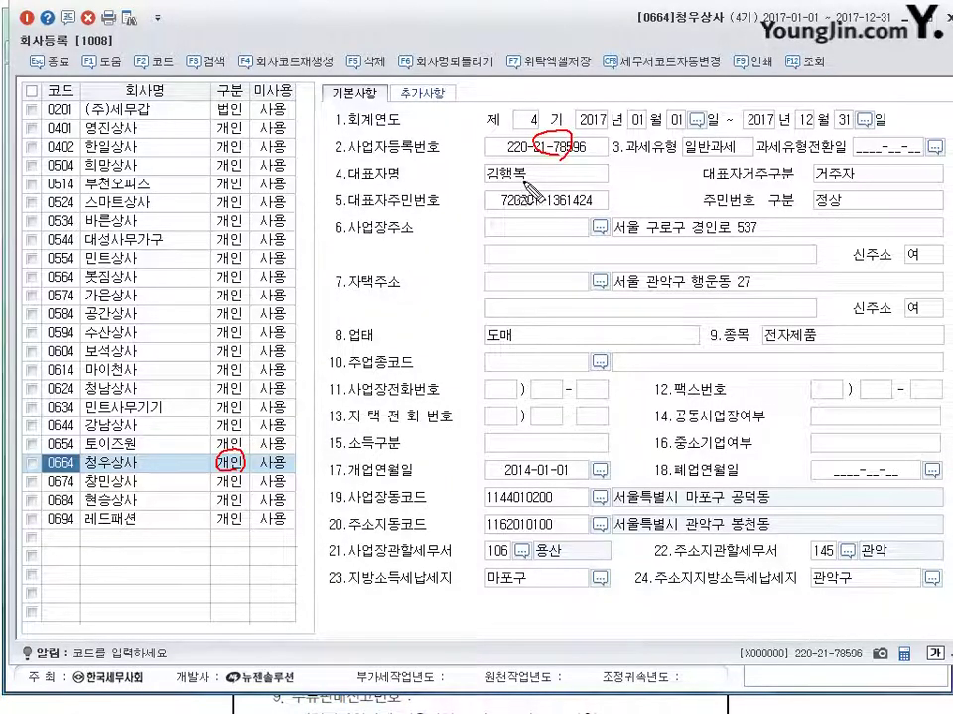
drag(495, 162, 492, 185)
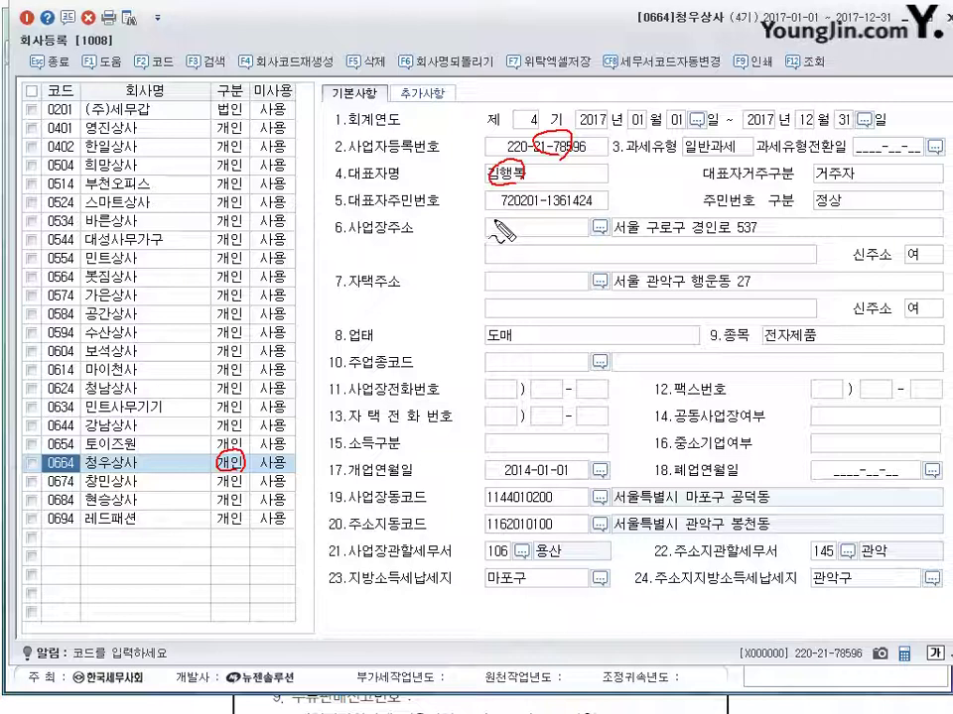
drag(708, 135, 697, 152)
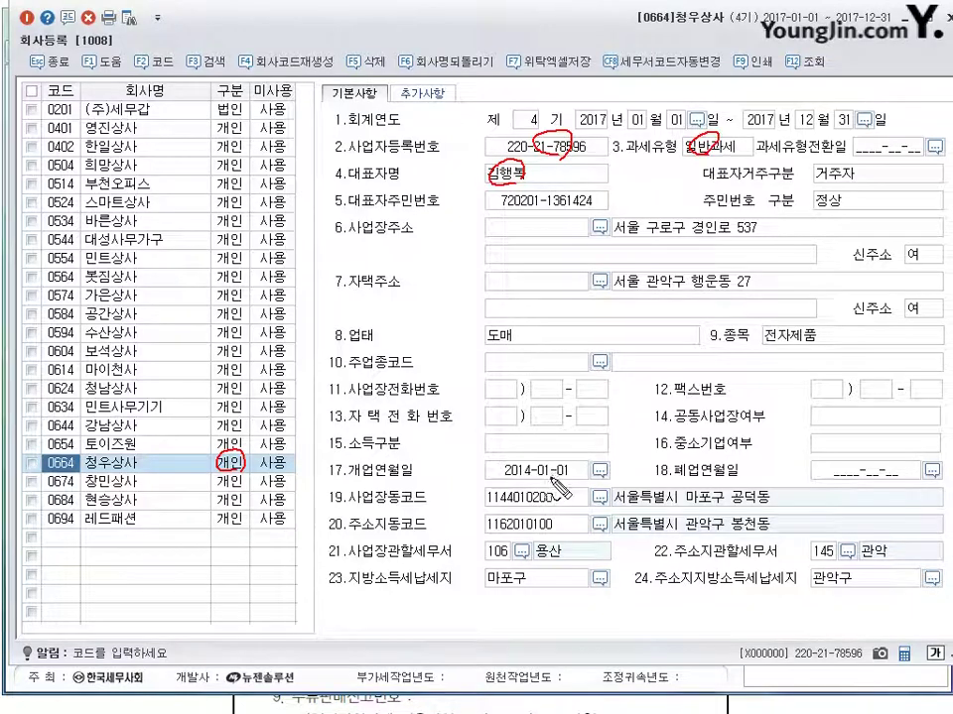
mouse_move(553, 454)
mouse_down()
mouse_move(501, 466)
mouse_move(545, 503)
mouse_up()
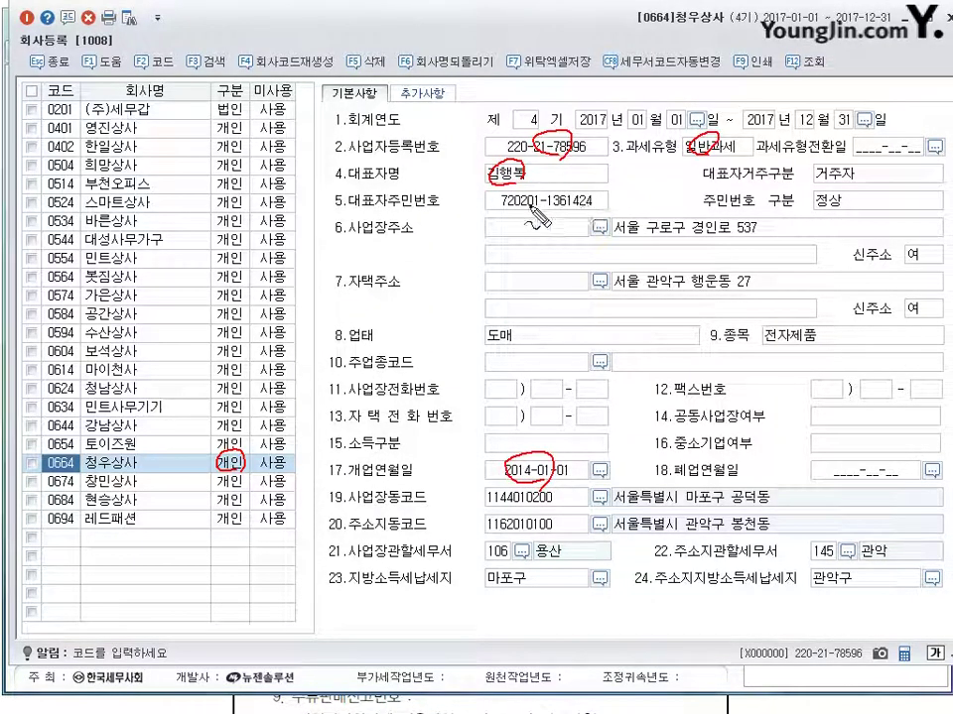
mouse_move(535, 191)
mouse_down()
mouse_move(497, 201)
mouse_move(536, 194)
mouse_up()
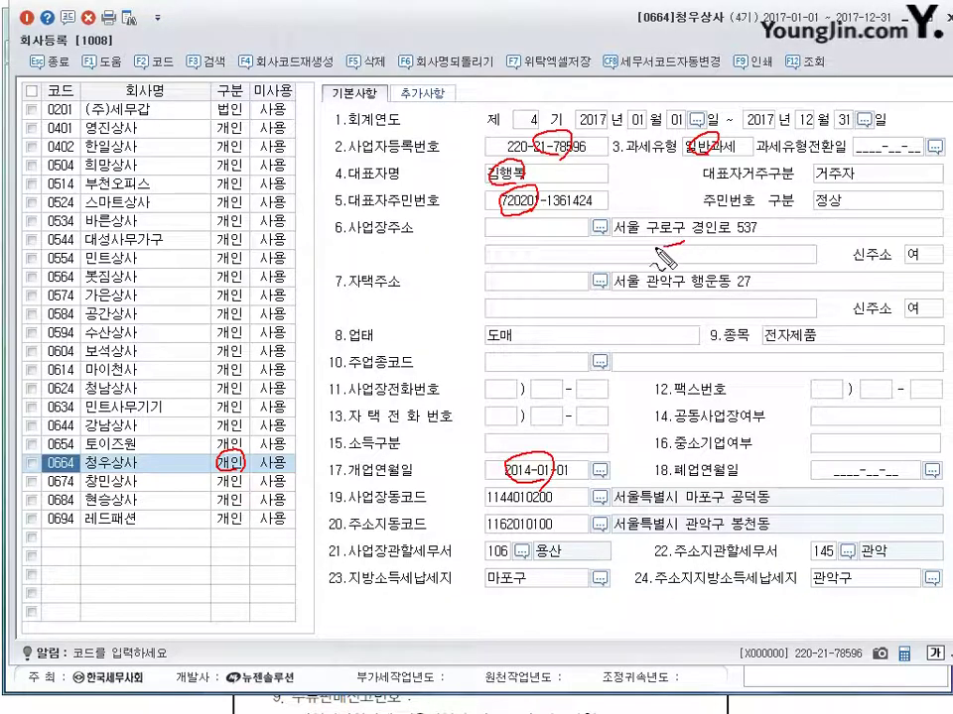
drag(680, 243, 730, 220)
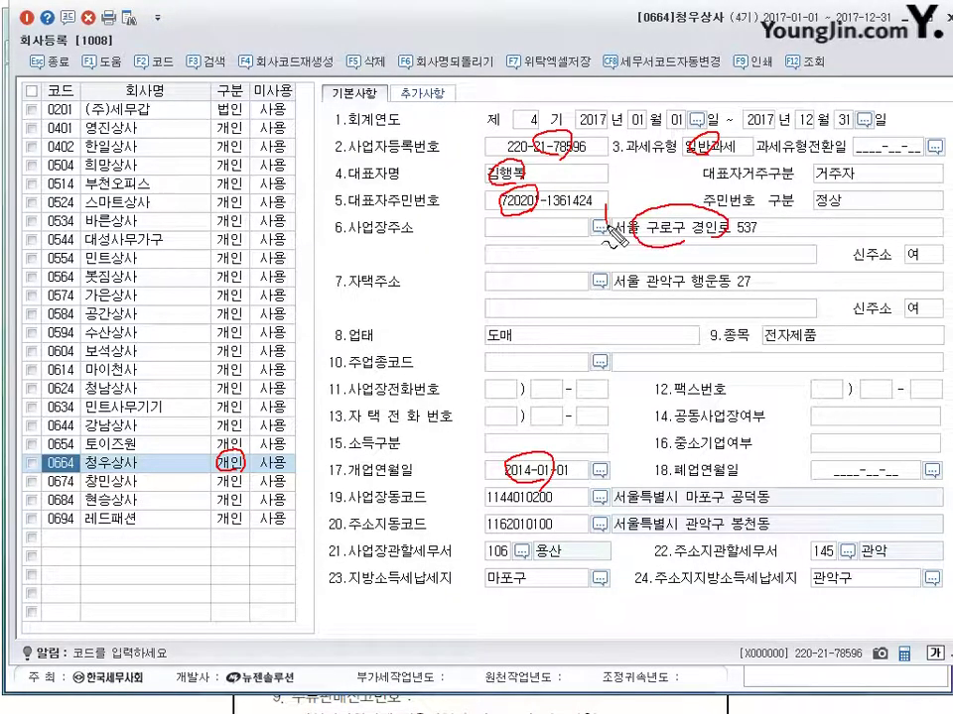
drag(608, 206, 633, 203)
key(Escape)
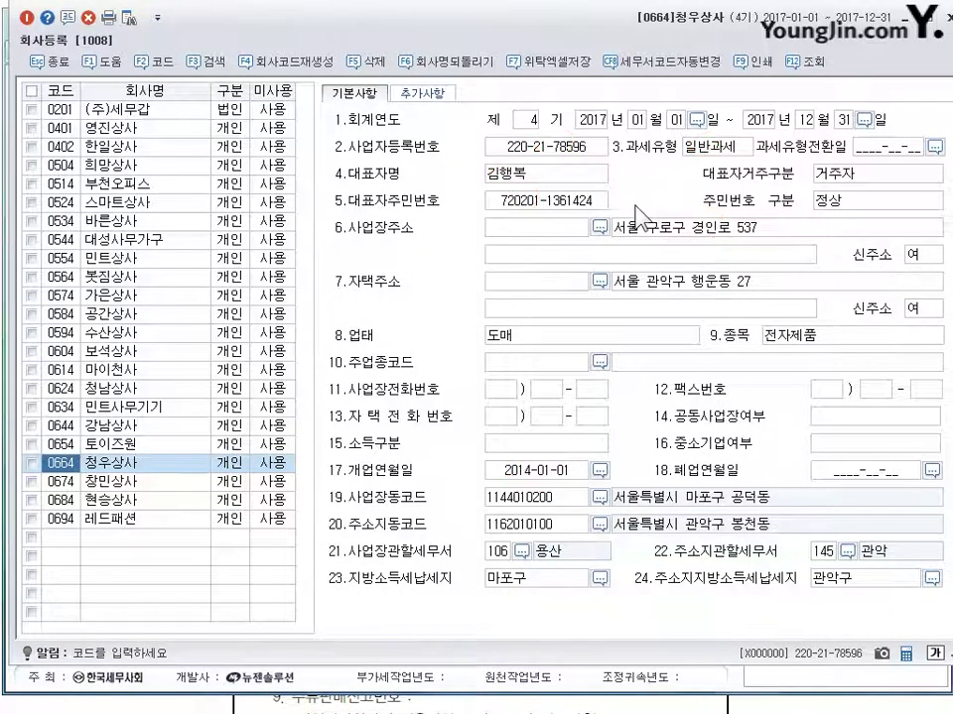
click(655, 238)
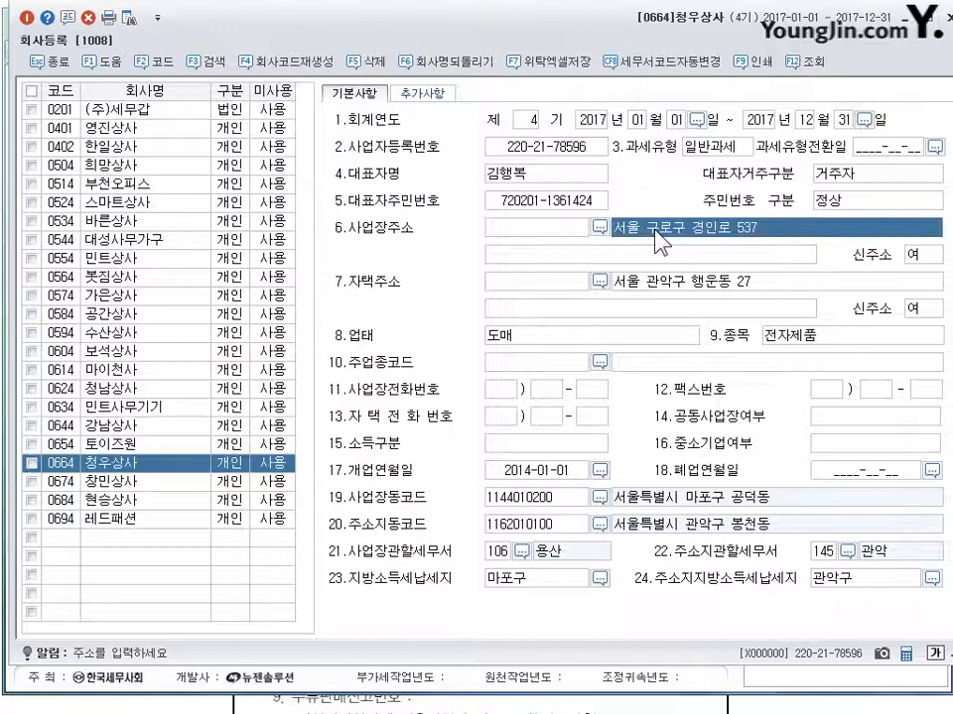
key(BackSpace)
key(BackSpace)
key(BackSpace)
key(BackSpace)
key(BackSpace)
key(BackSpace)
key(BackSpace)
key(BackSpace)
key(BackSpace)
key(BackSpace)
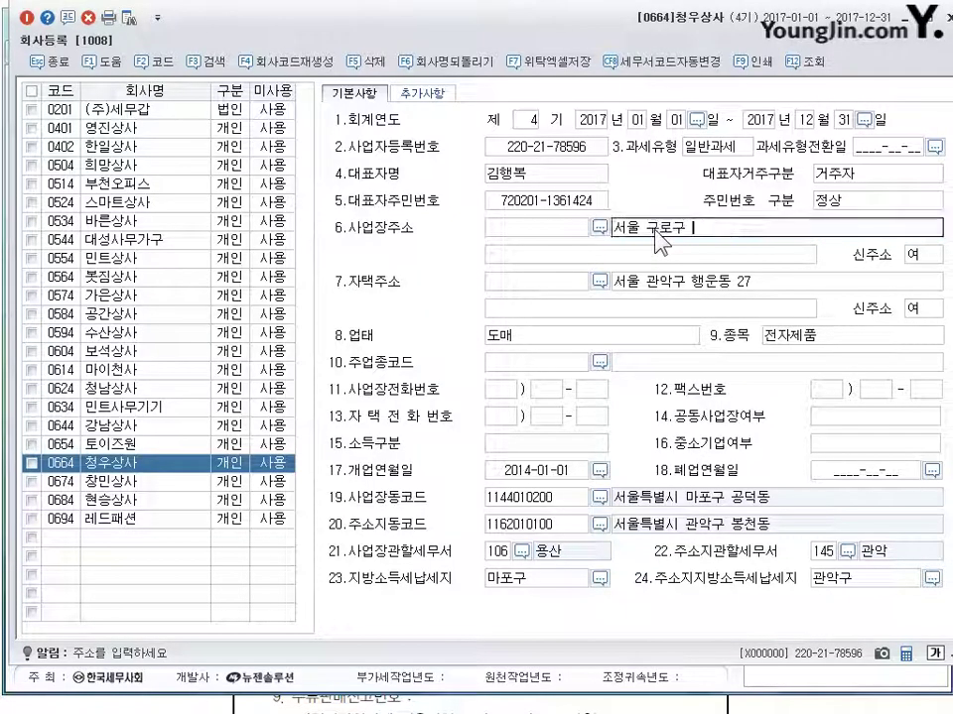
key(BackSpace)
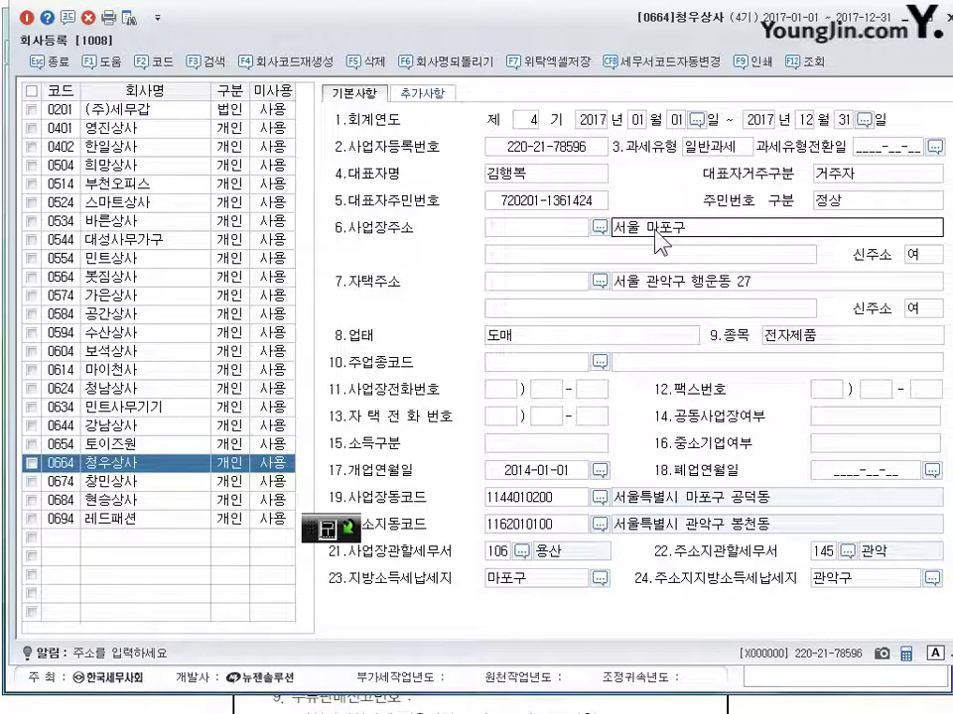
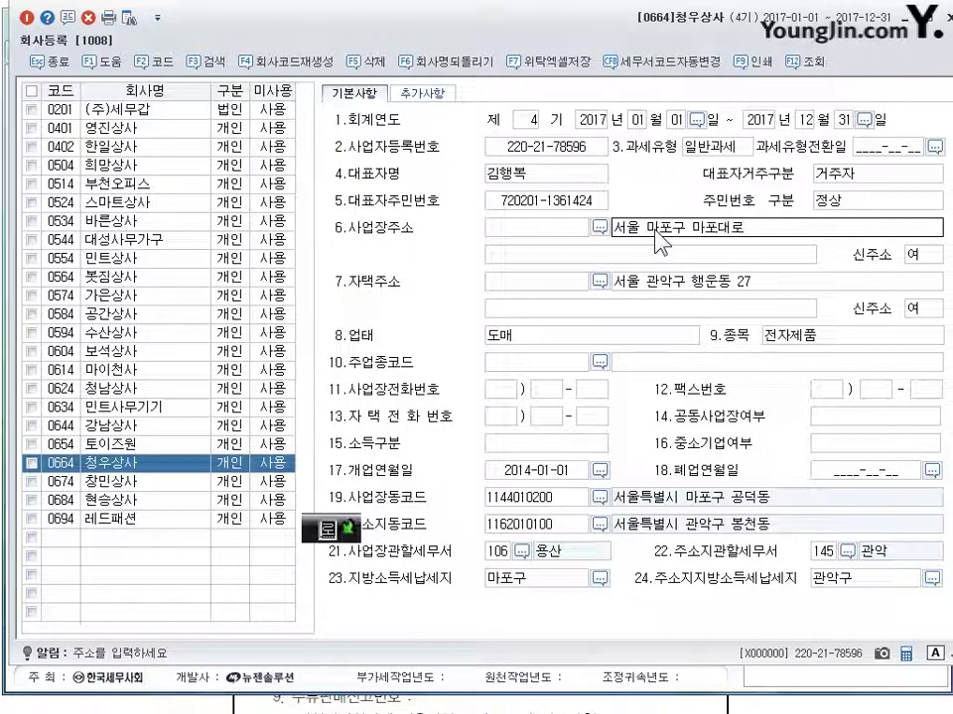
key(Return)
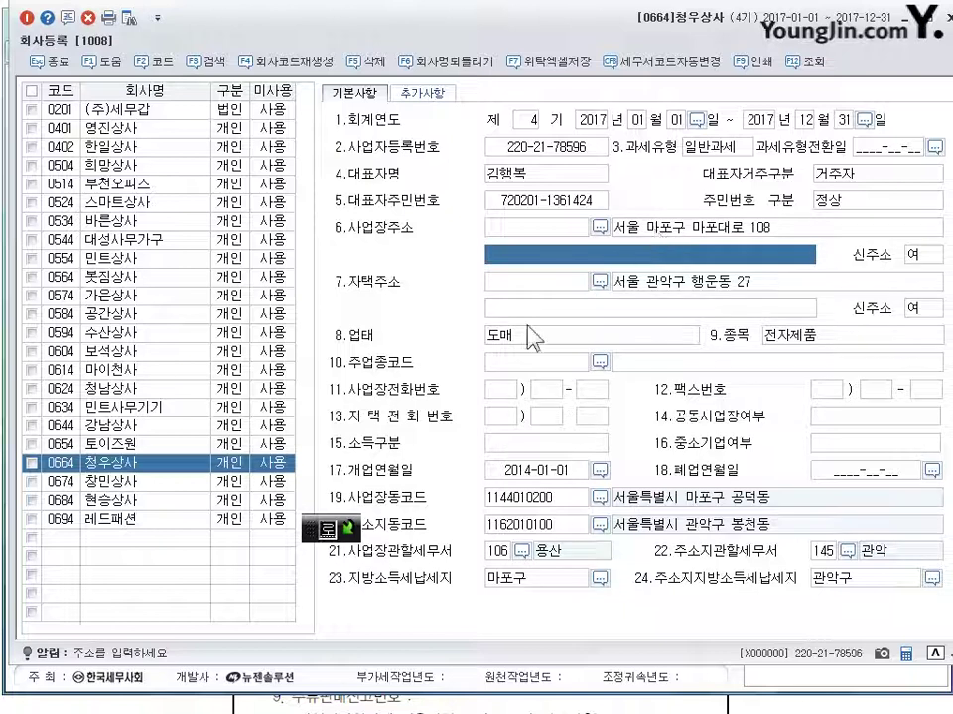
Step: Change the business item (종목) from 전자제품 to 장난감 완구
click(511, 346)
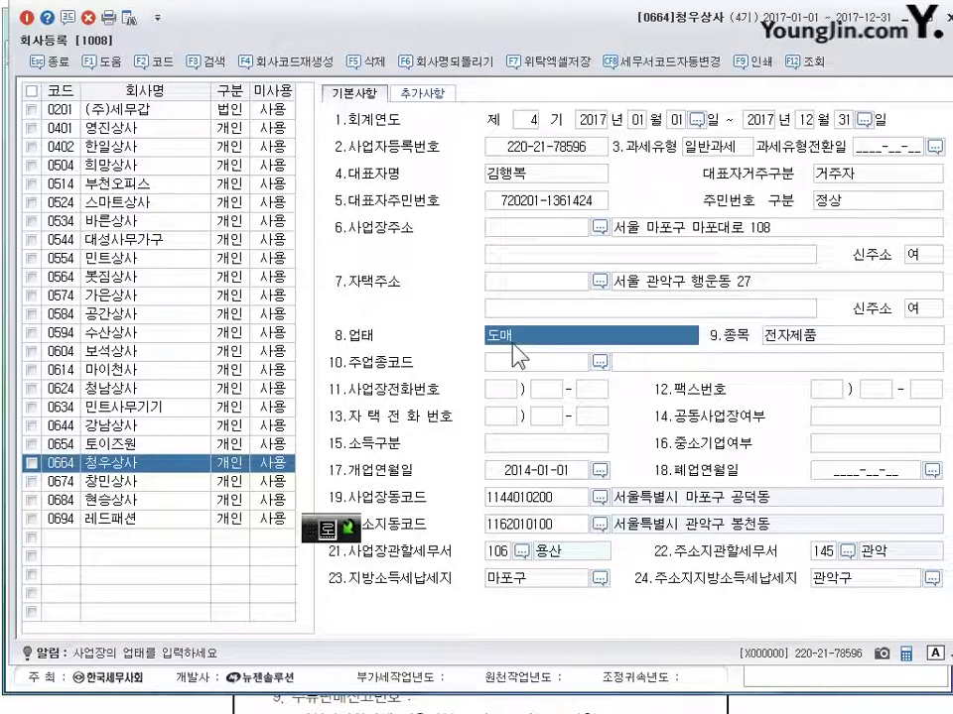
key(Return)
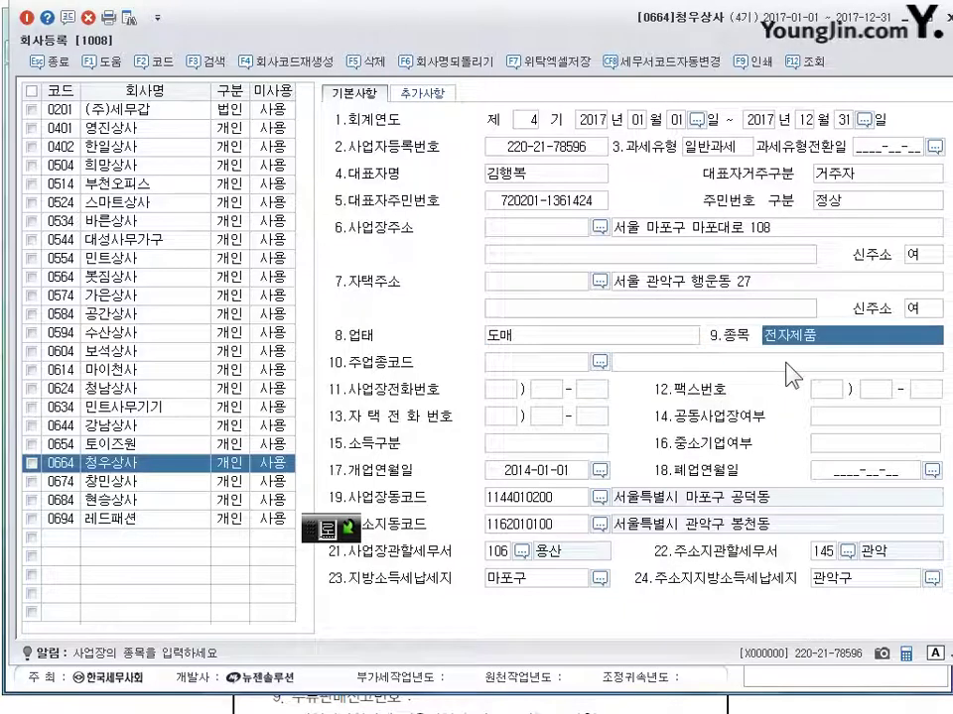
text(자)
text(난감 오ㅑㅏ)
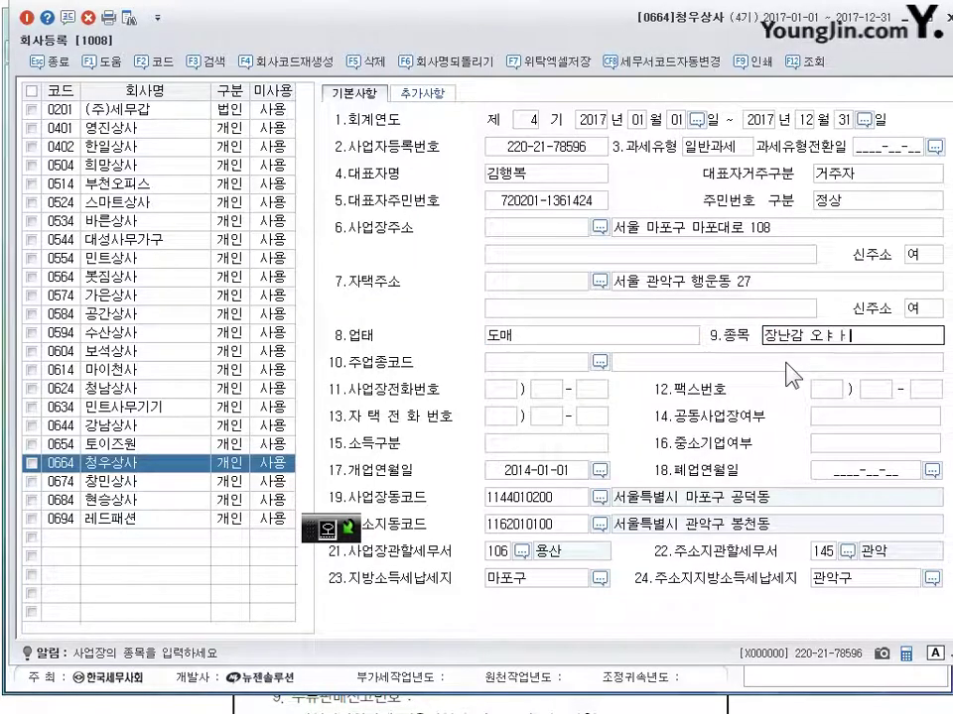
key(BackSpace)
key(BackSpace)
key(BackSpace)
key(BackSpace)
key(BackSpace)
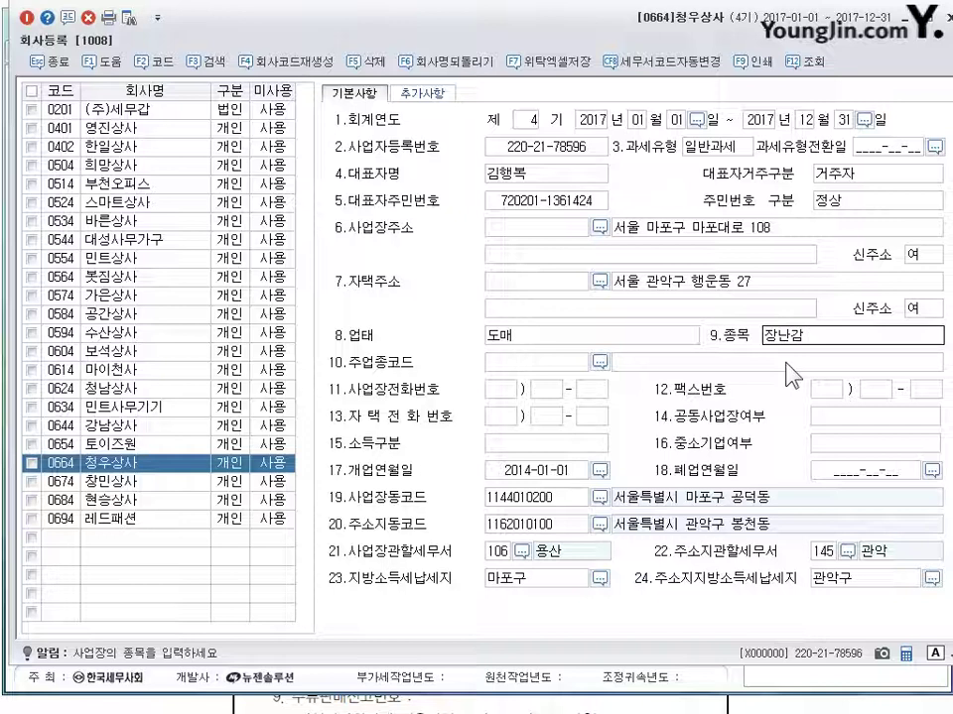
text(완구)
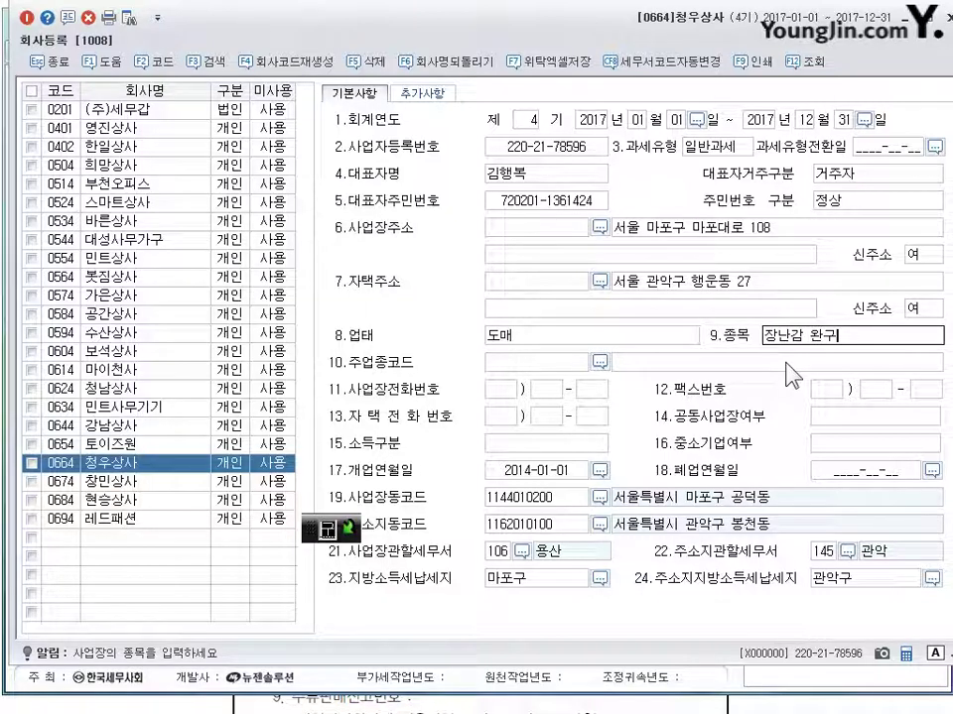
key(Return)
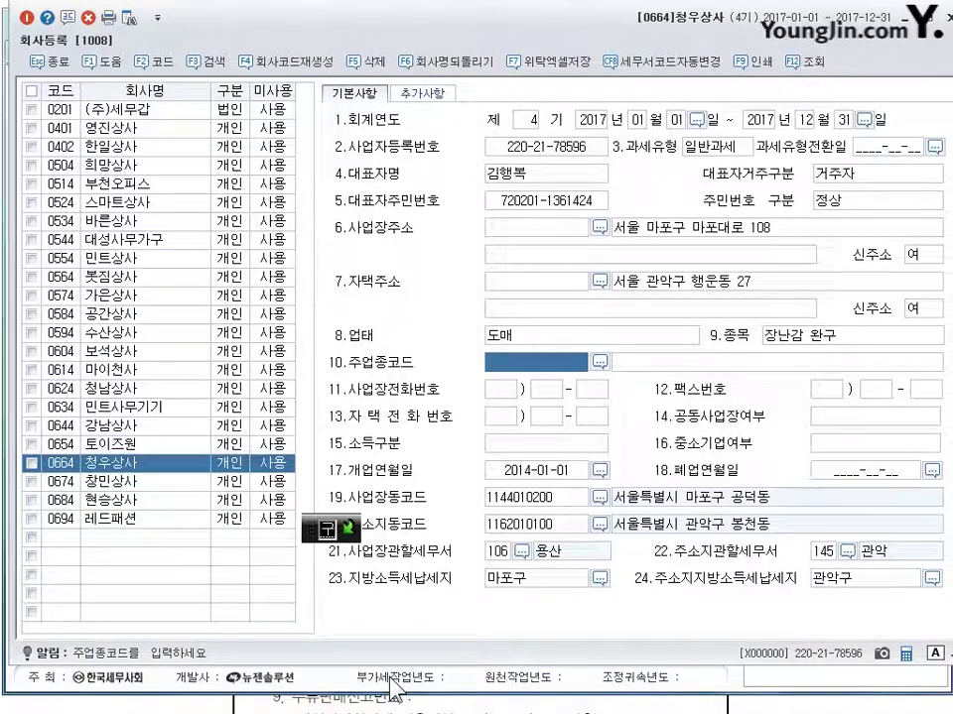
Step: Search 마포 in the tax office lookup and set 사업장관할세무서 to 105 마포
click(493, 555)
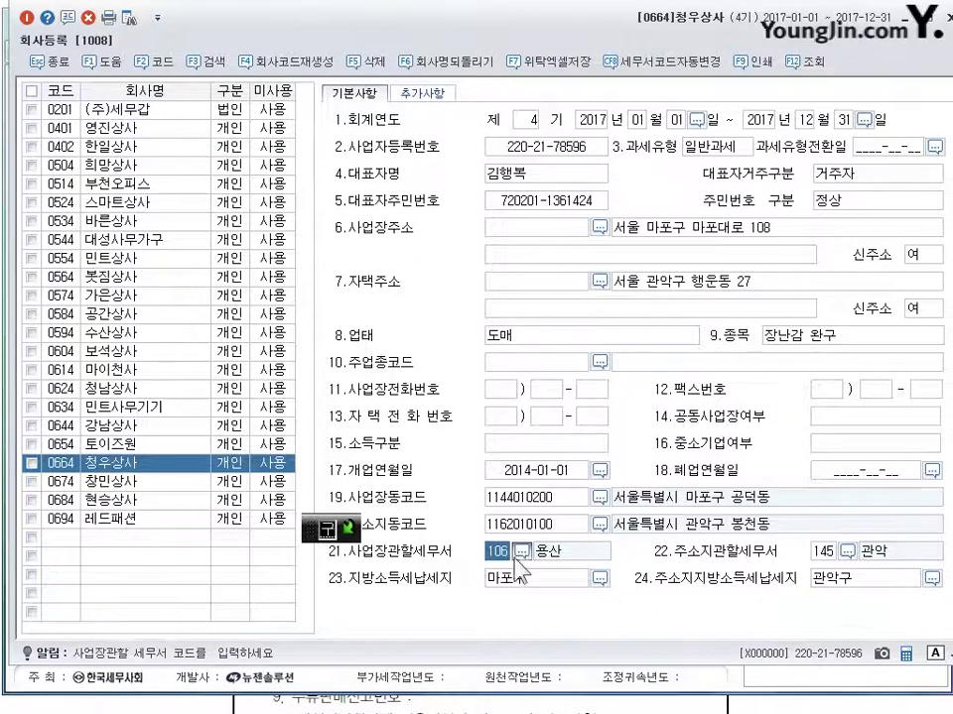
click(521, 551)
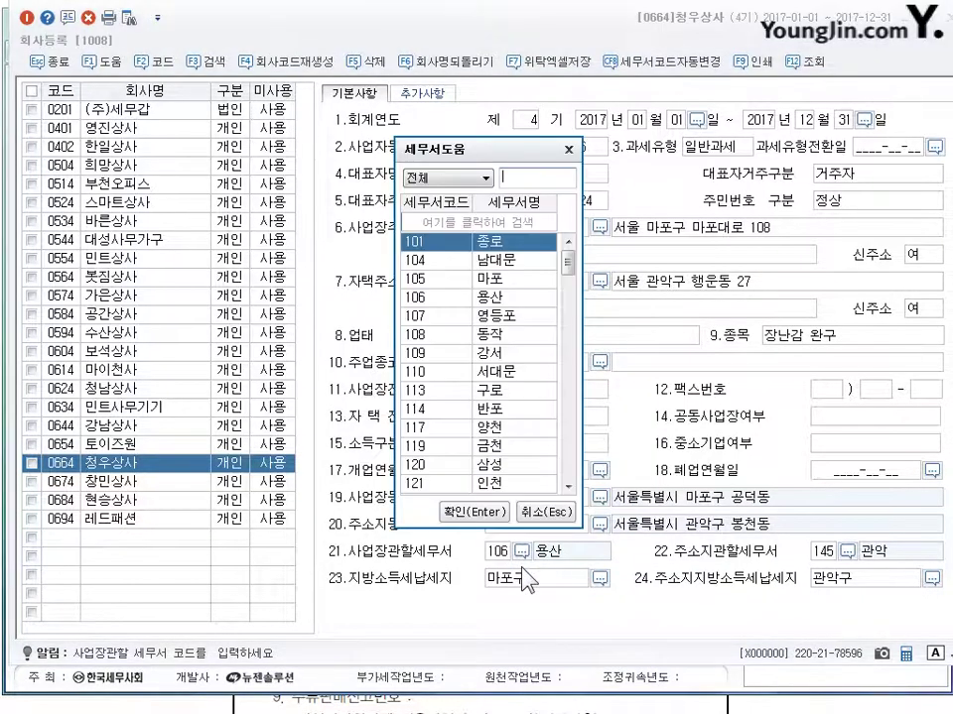
text(마포)
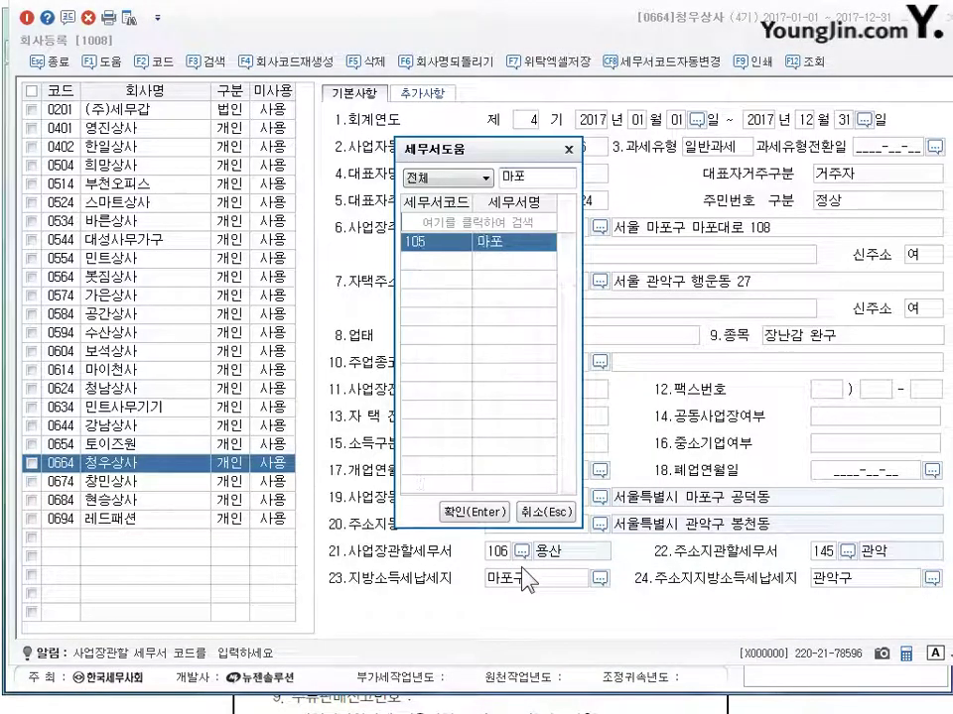
key(Return)
key(Return)
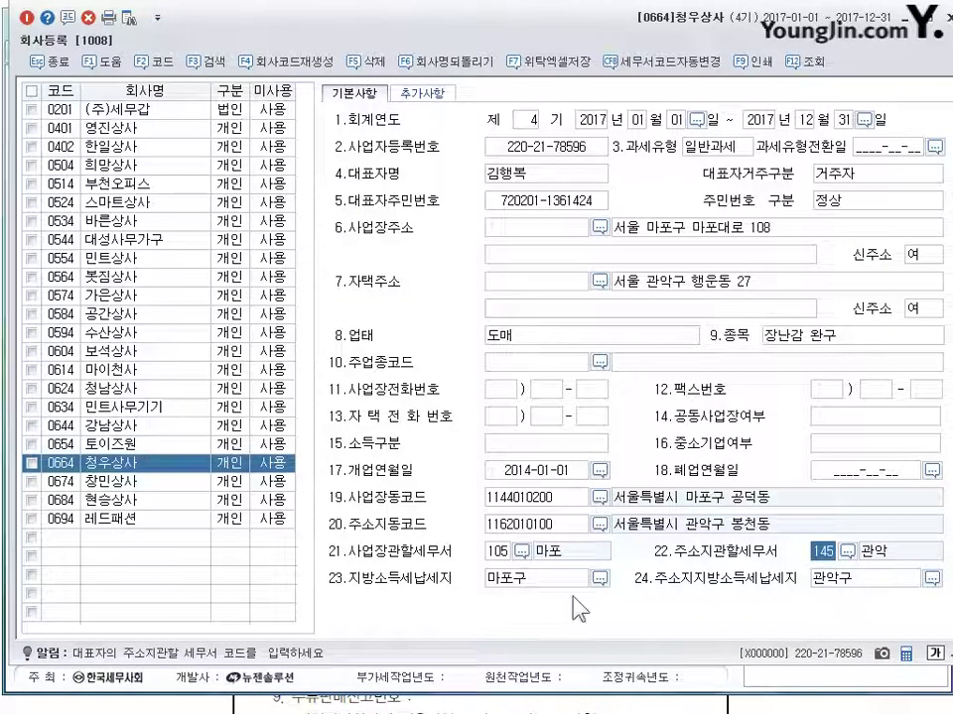
Step: Check the 부가세신고방법 options under 추가사항, then close 회사등록
click(425, 95)
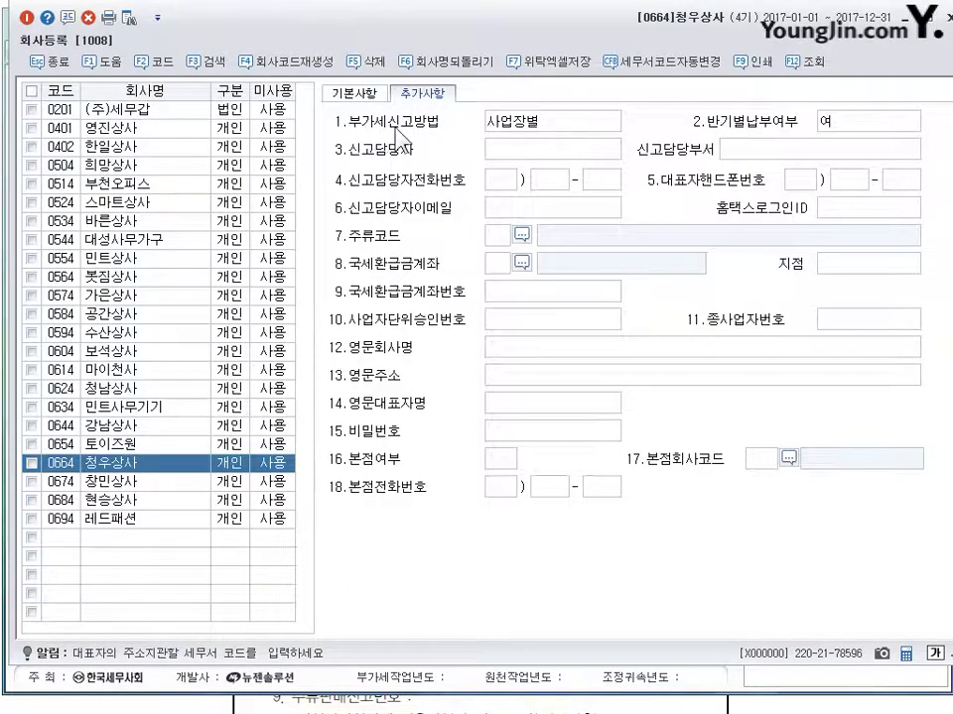
click(536, 129)
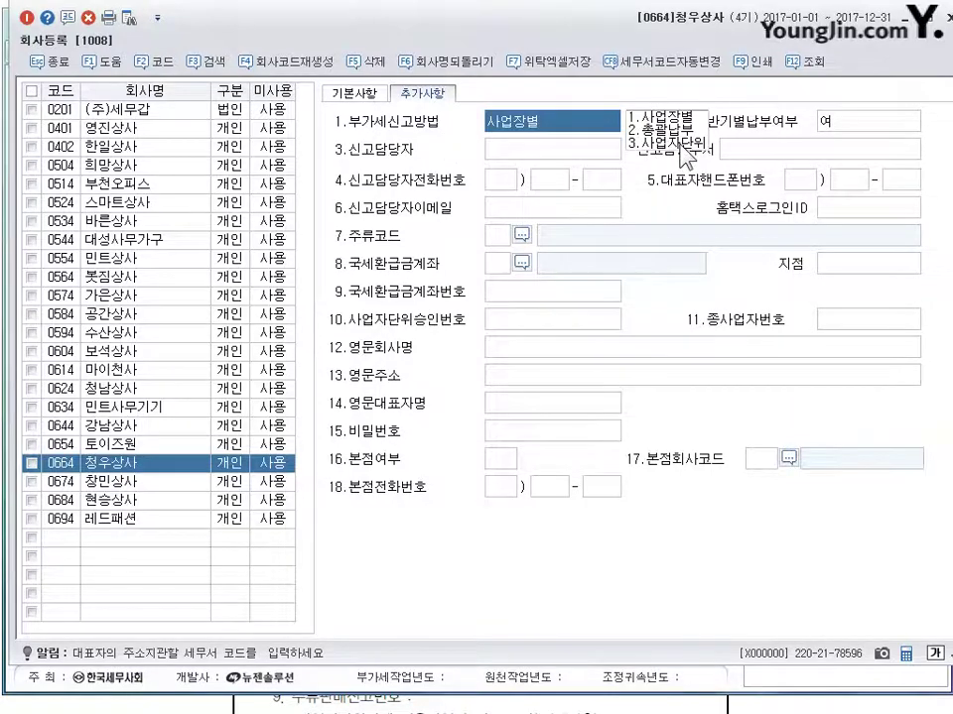
click(354, 92)
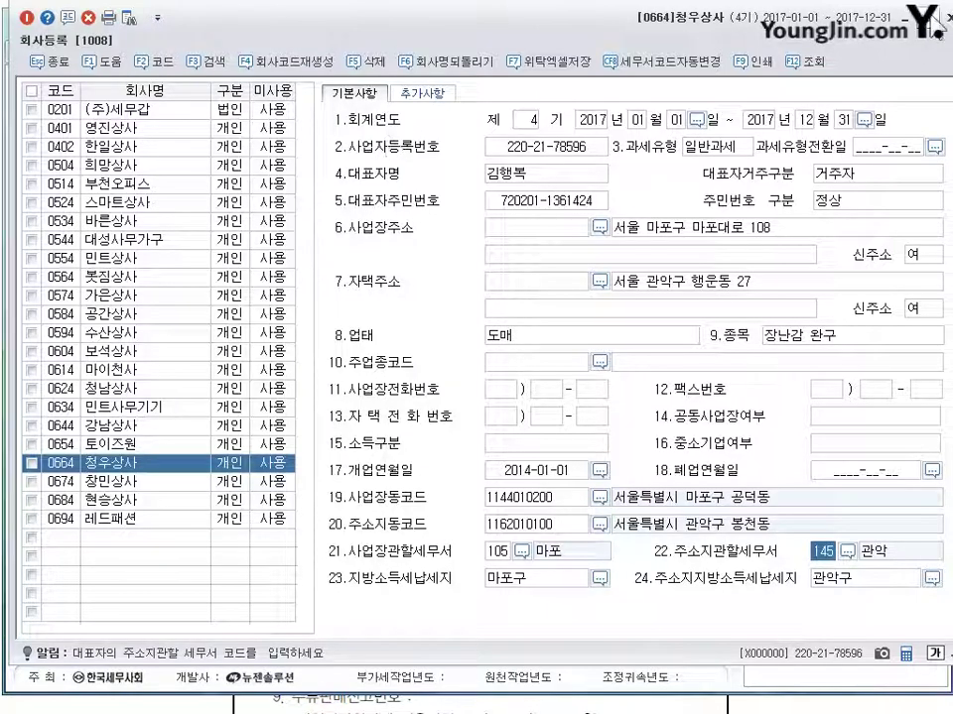
key(Escape)
Step: Scroll the textbook down to problem 02's 2016 prior-period income statement
key(alt+Tab)
scroll(416, 198, down, 10)
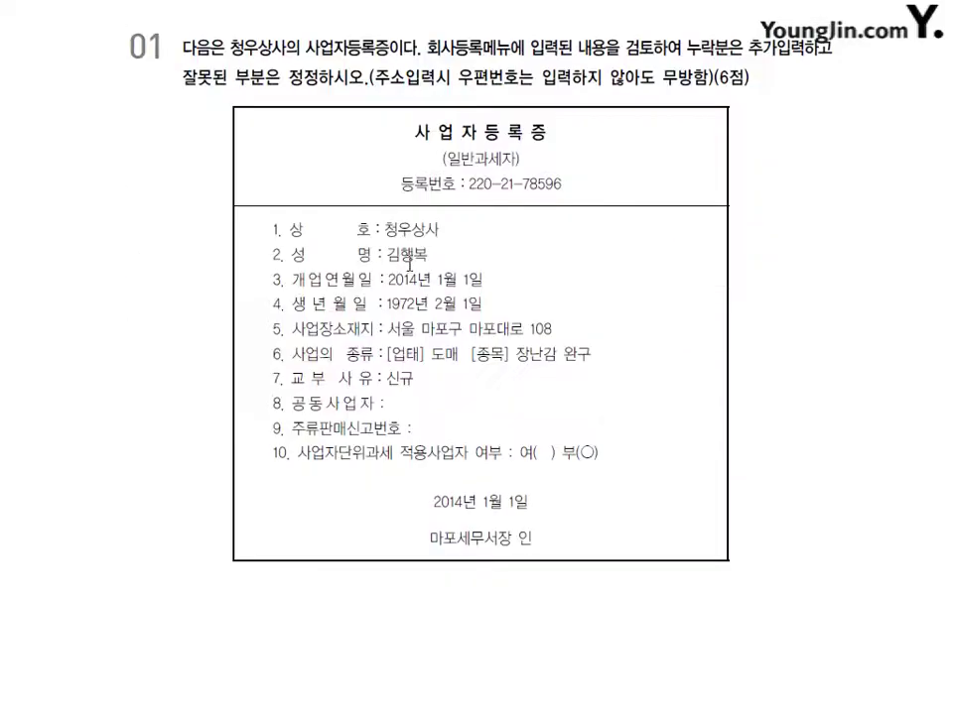
scroll(409, 280, down, 5)
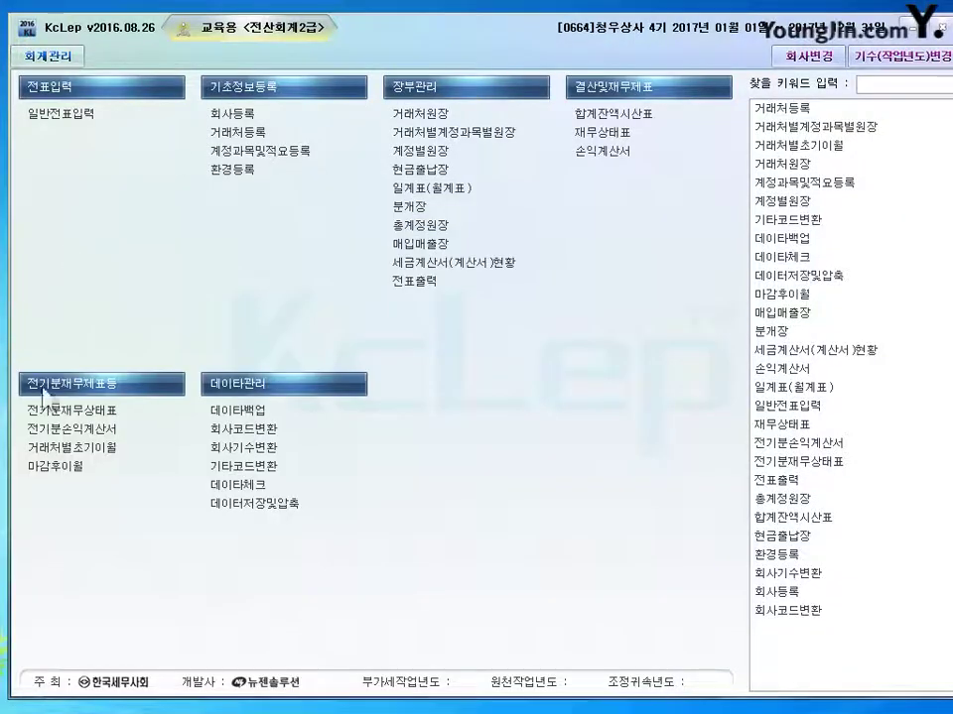
Step: Open the 2016 전기분손익계산서 and the 0451 매출원가 breakdown totalling 358,400,000
click(68, 434)
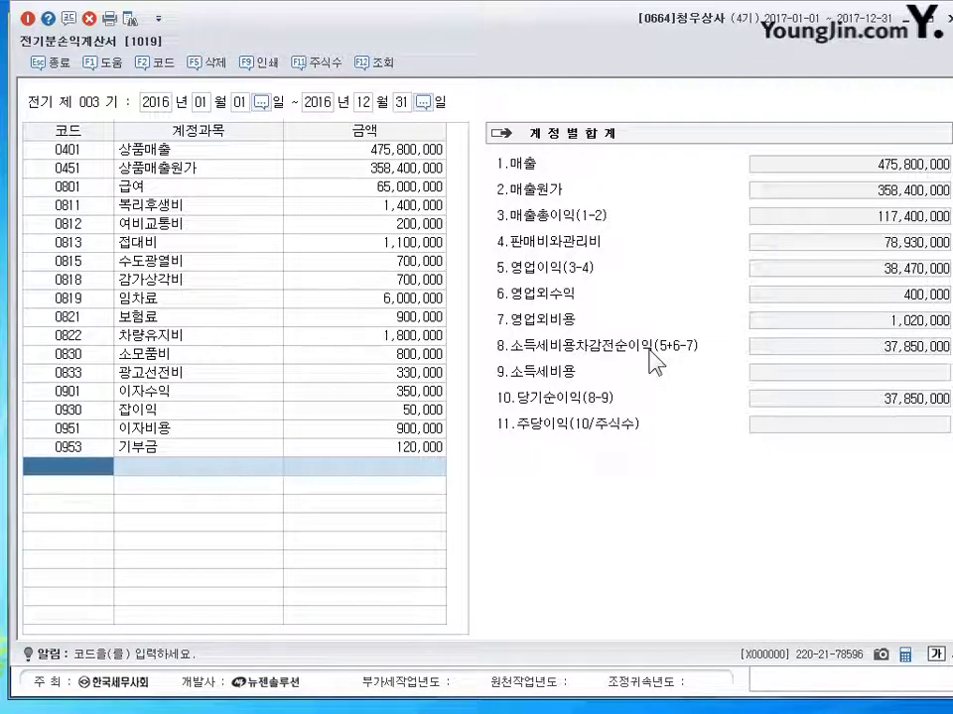
click(347, 149)
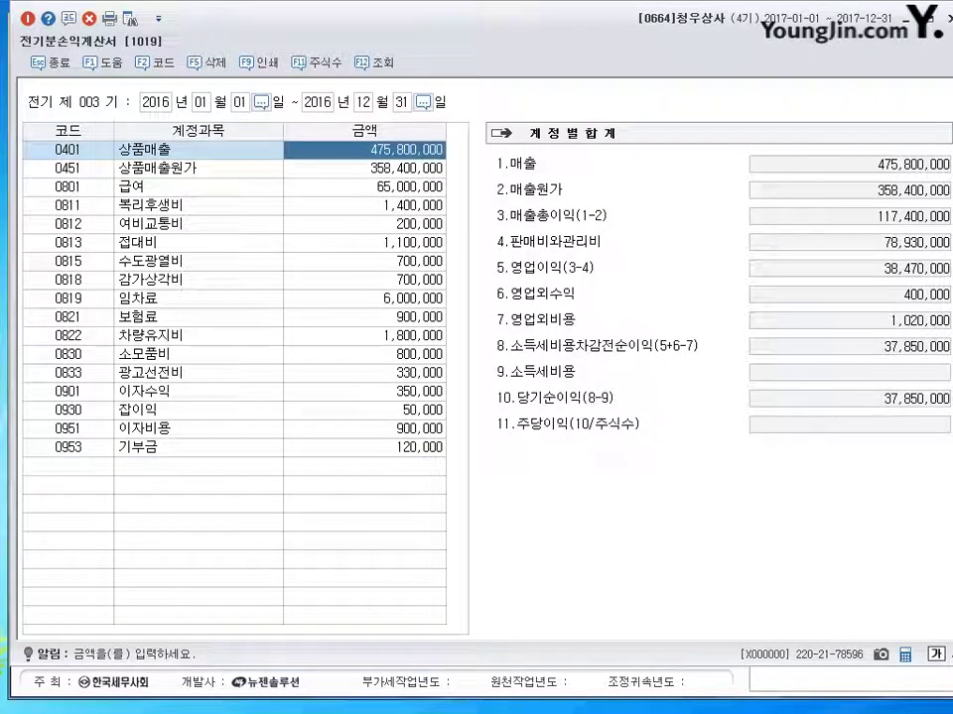
key(Return)
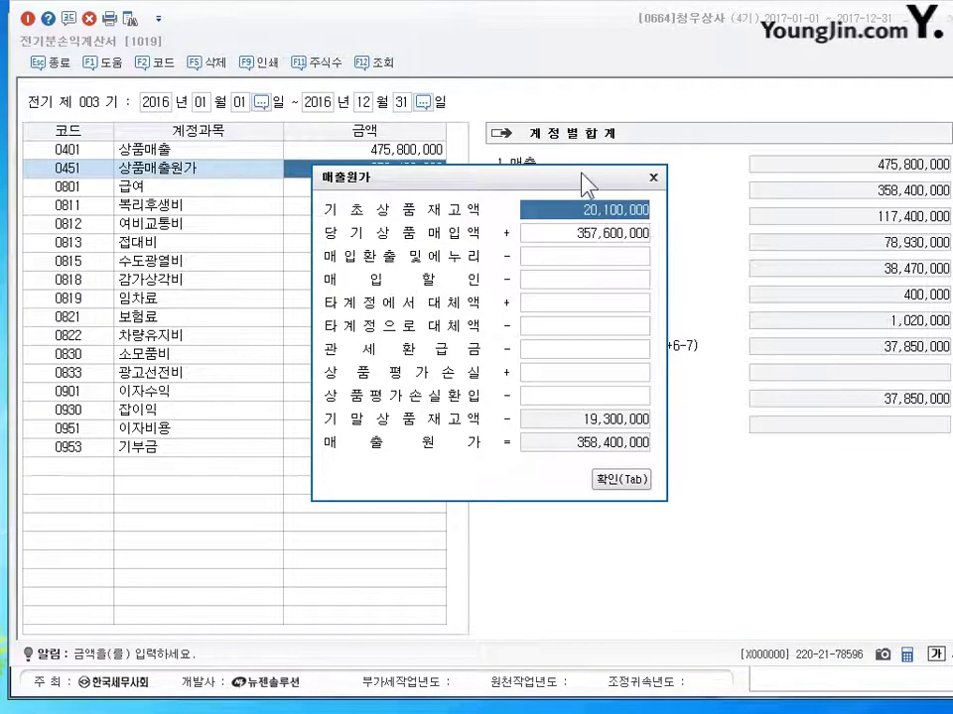
Step: Check 당기상품매입액 in the 매출원가 breakdown and close it with 확인
drag(447, 177, 500, 180)
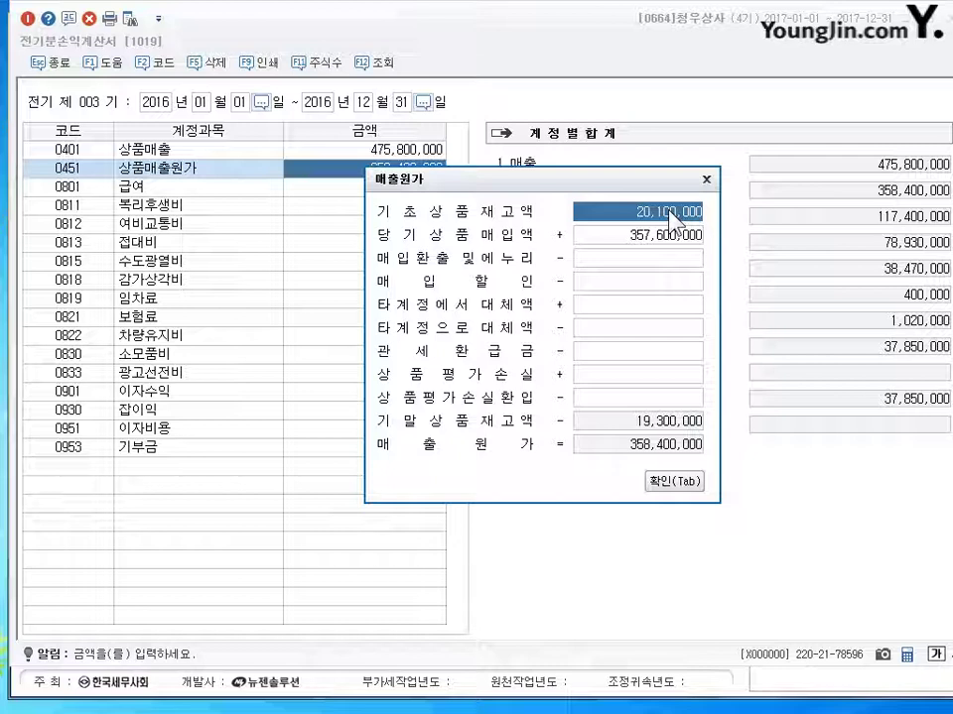
click(660, 235)
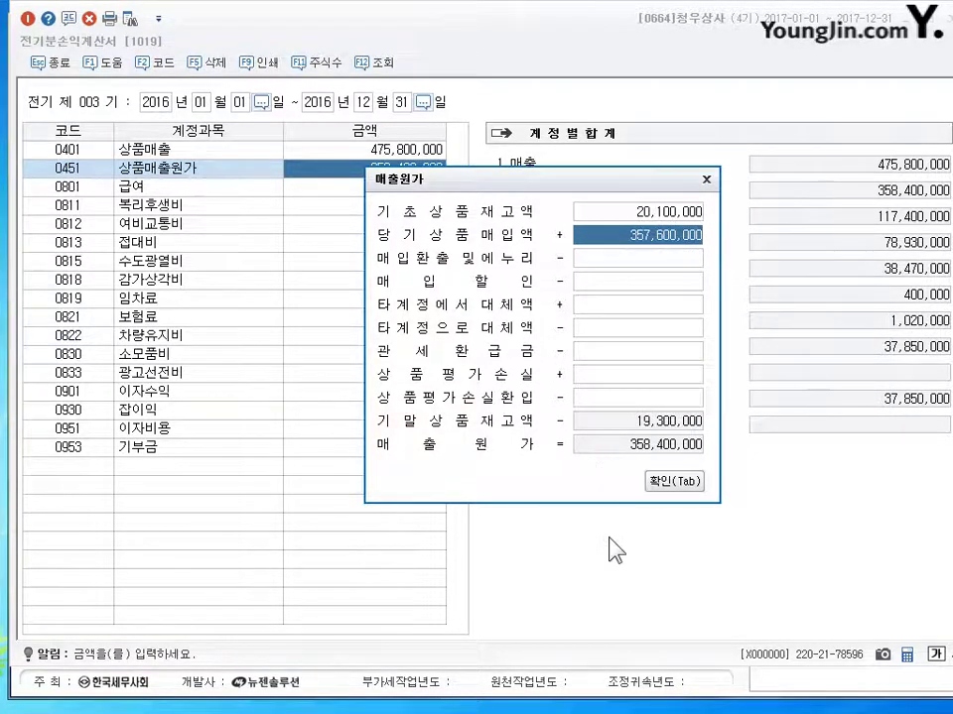
click(695, 484)
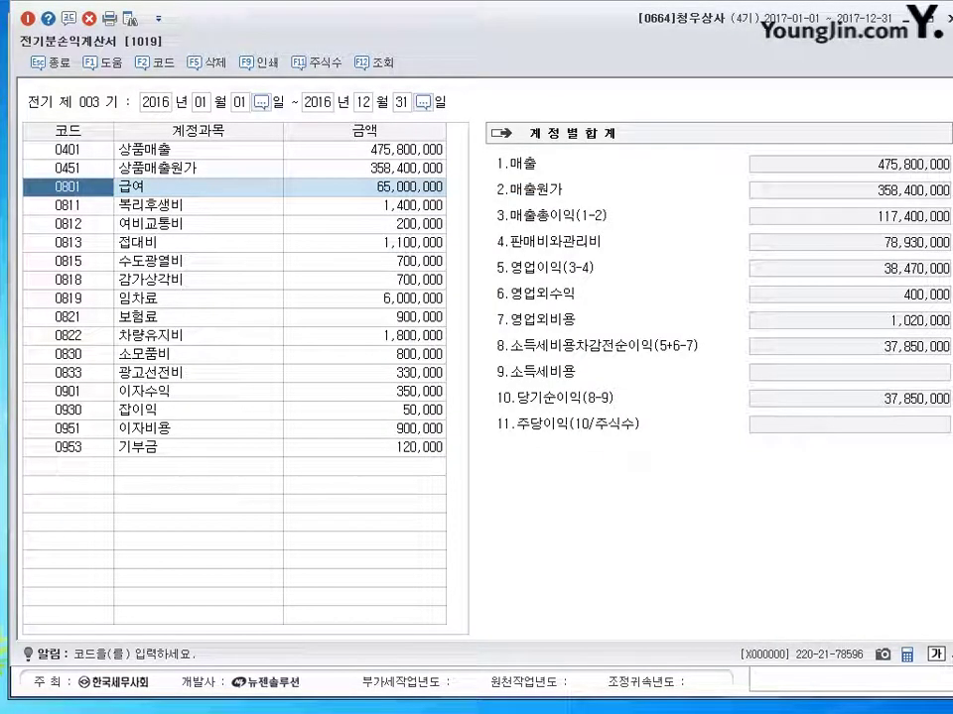
Step: Change 0811 복리후생비 to 4,100,000
click(365, 205)
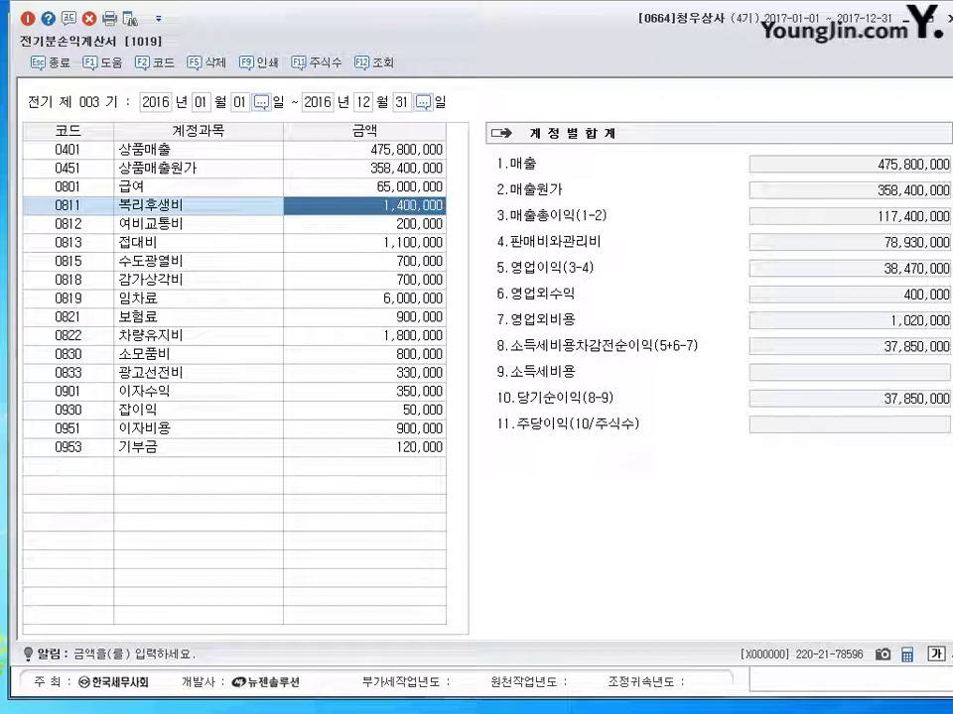
text(4100000)
key(Return)
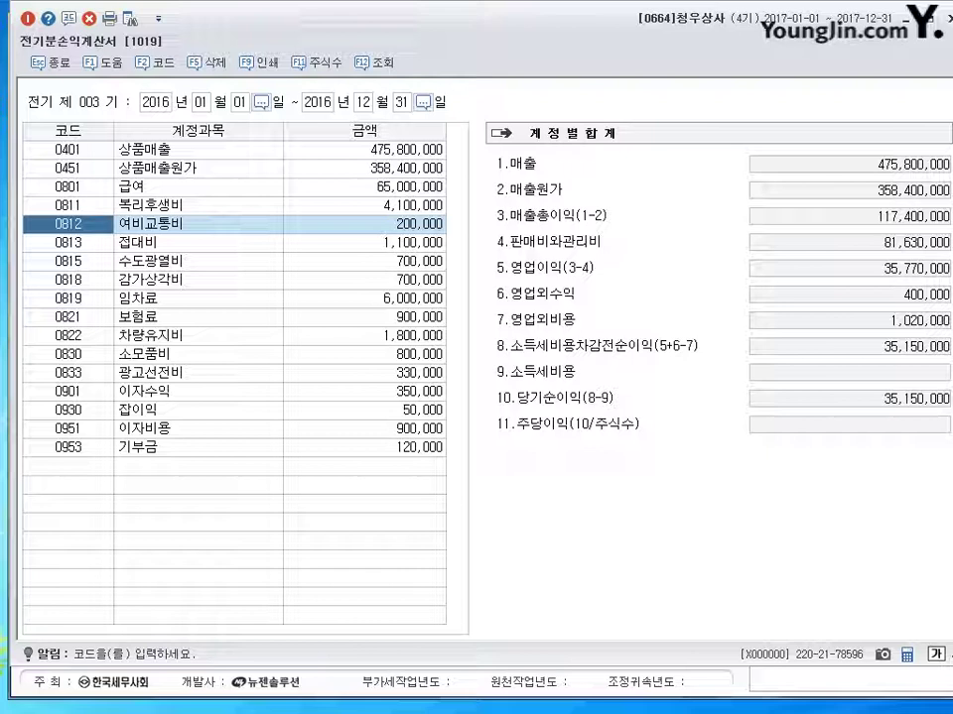
Step: Add account 0817 세금과공과 with an amount of 400,000
click(67, 242)
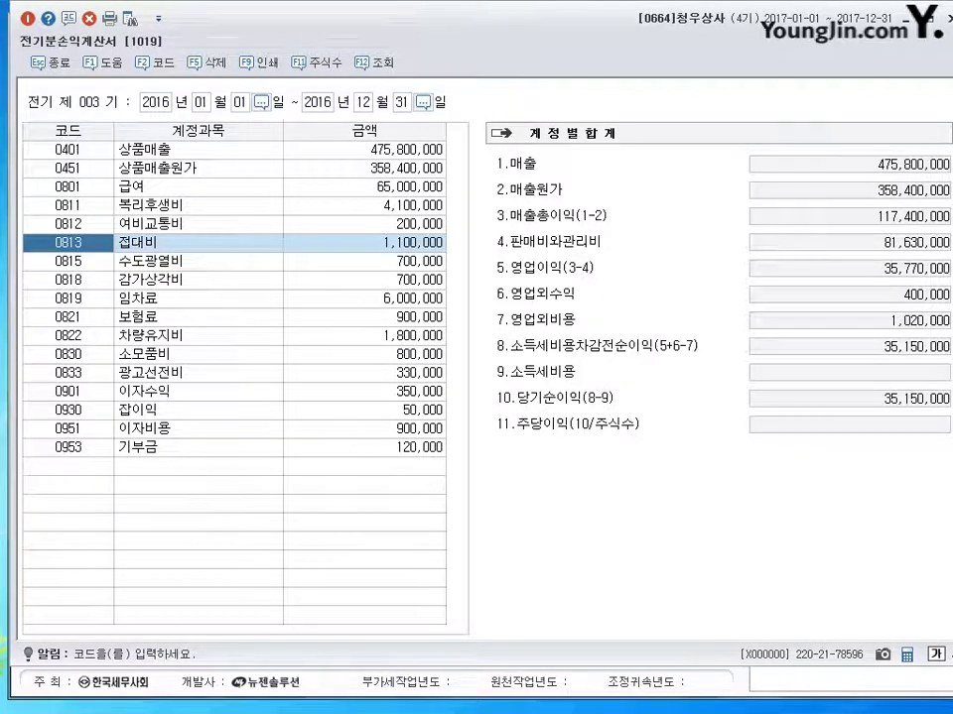
key(Down)
key(Down)
key(Down)
key(Down)
key(Down)
key(Down)
key(Down)
key(Down)
key(Down)
key(Down)
key(Down)
key(Down)
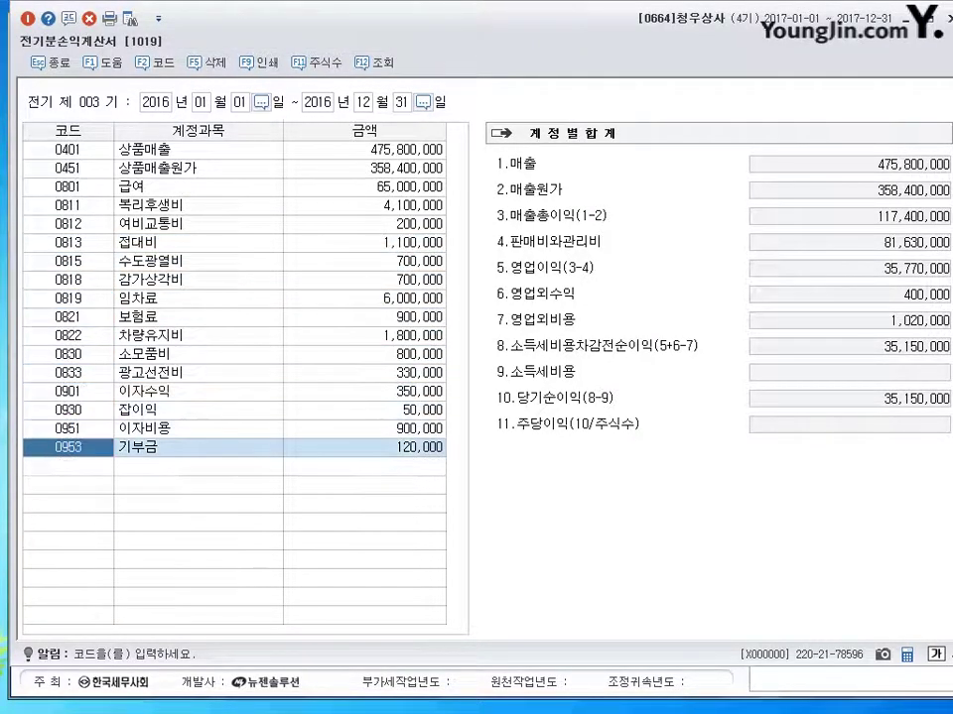
text(0817)
key(Return)
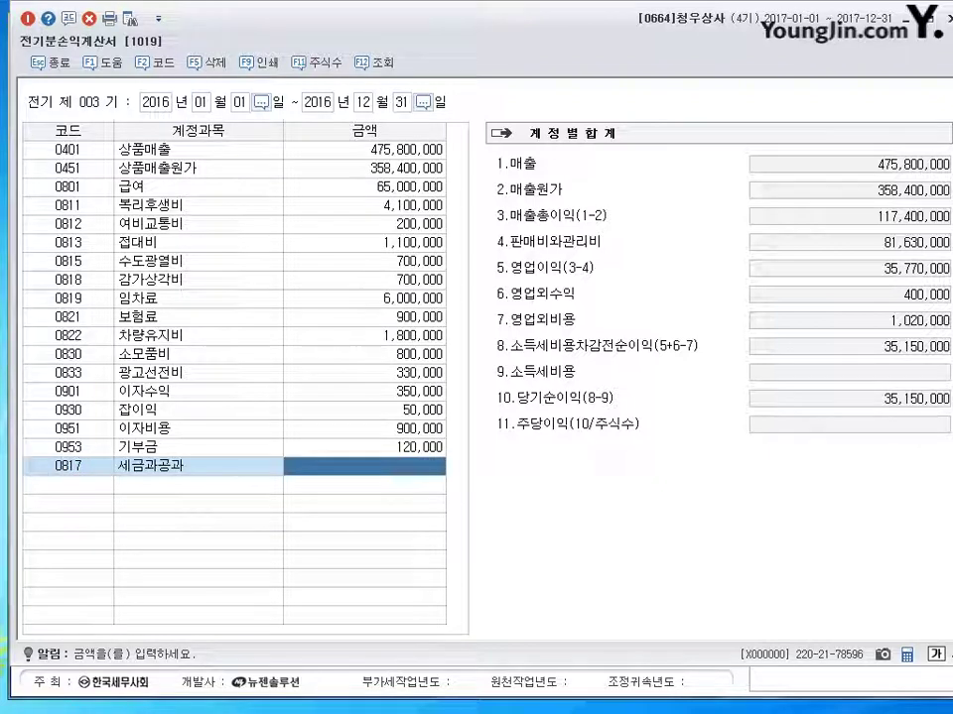
text(400000)
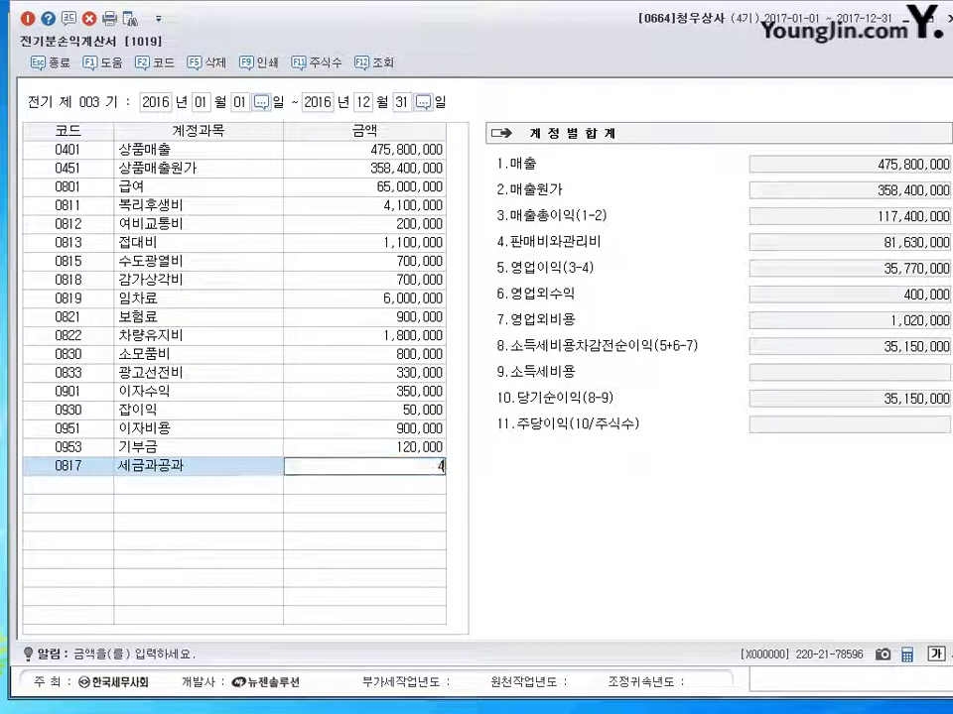
key(Return)
Step: Change 0953 기부금 to 1,200,000, bringing net income to 34,750,000
key(Up)
key(Up)
key(Up)
key(Up)
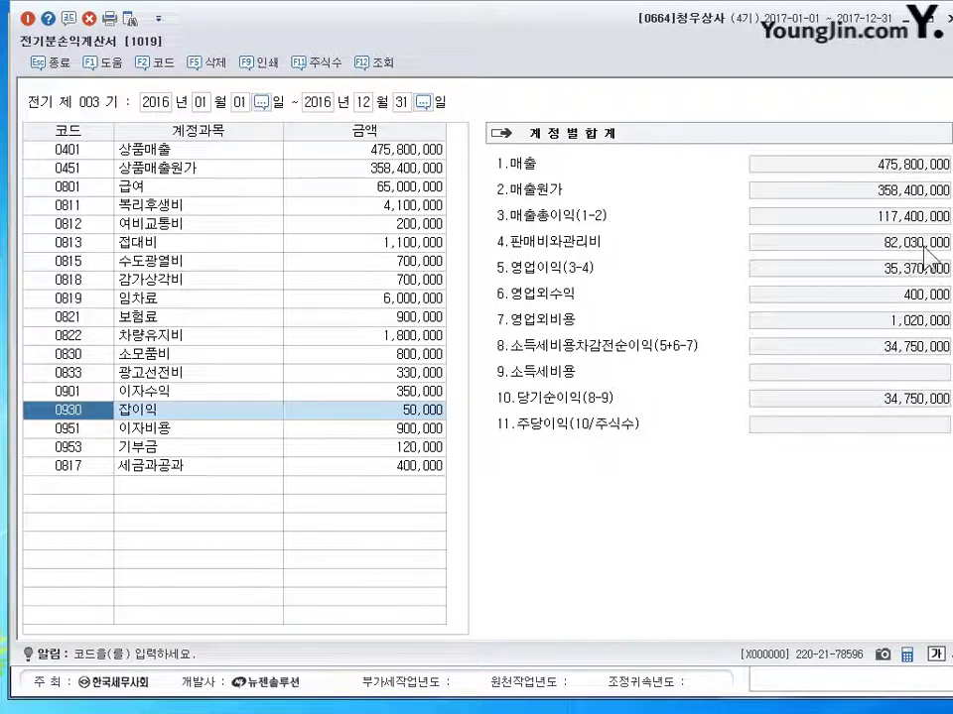
key(Up)
key(Up)
key(Up)
key(Up)
key(Down)
key(Down)
key(Down)
key(Down)
key(Down)
key(Down)
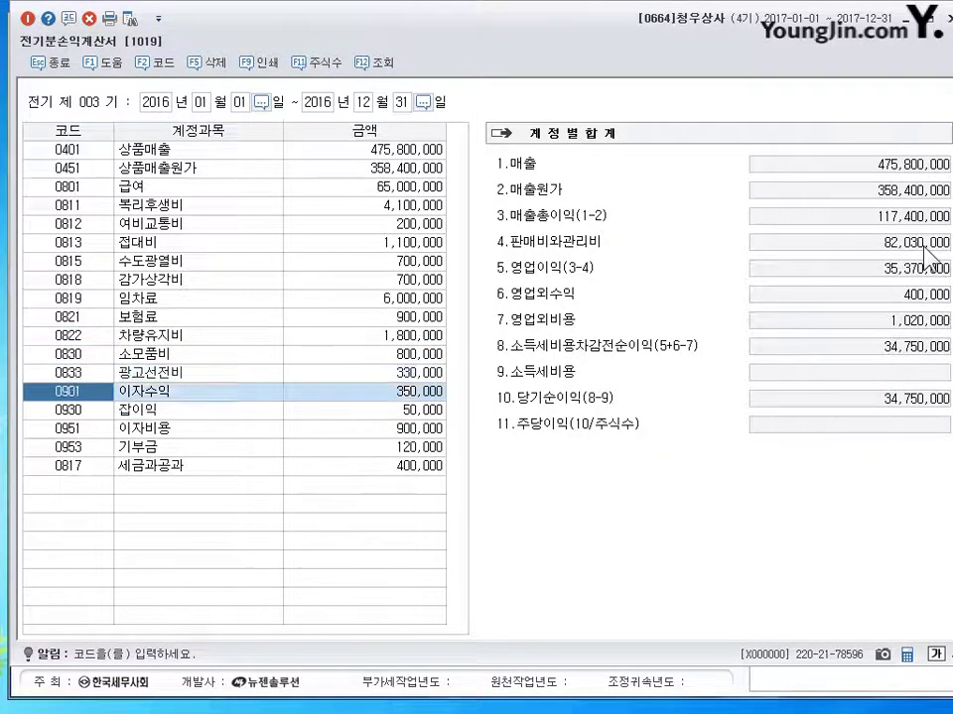
key(Return)
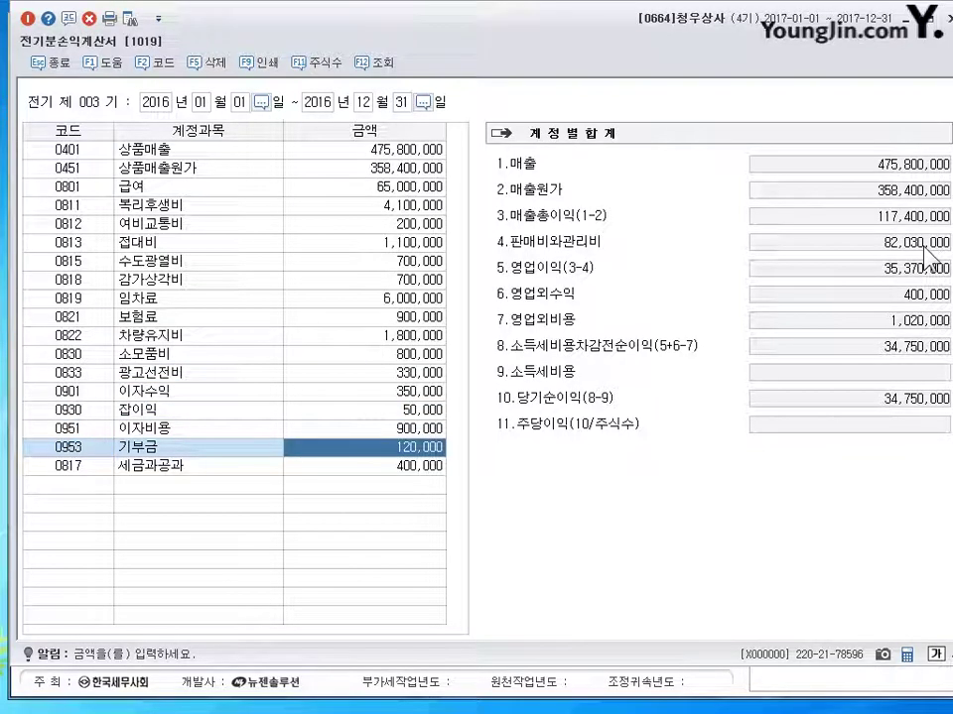
text(1200000)
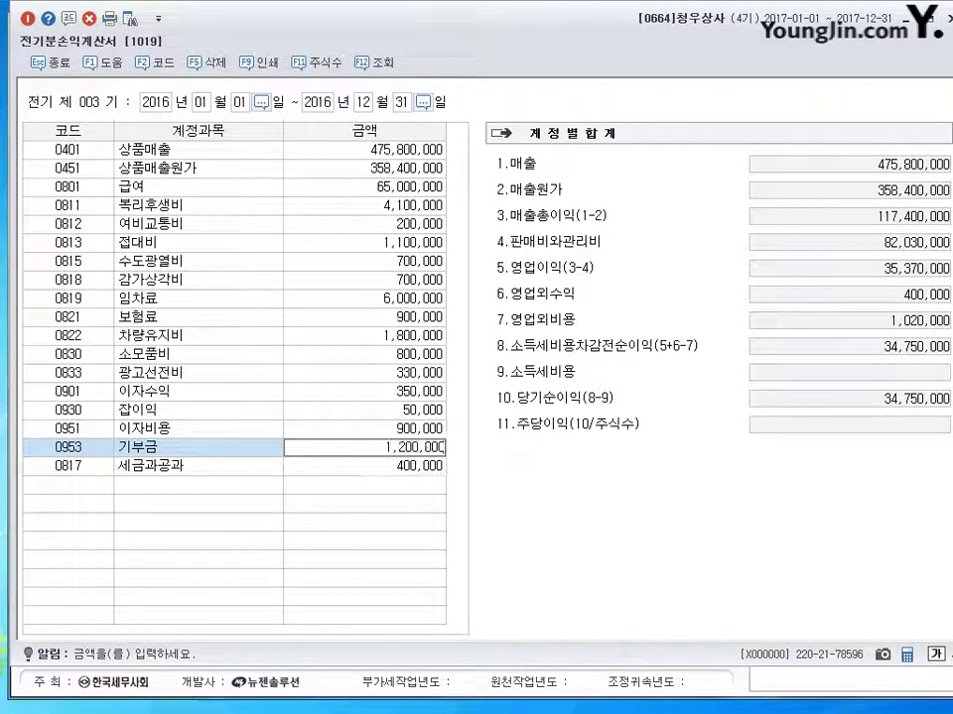
key(Return)
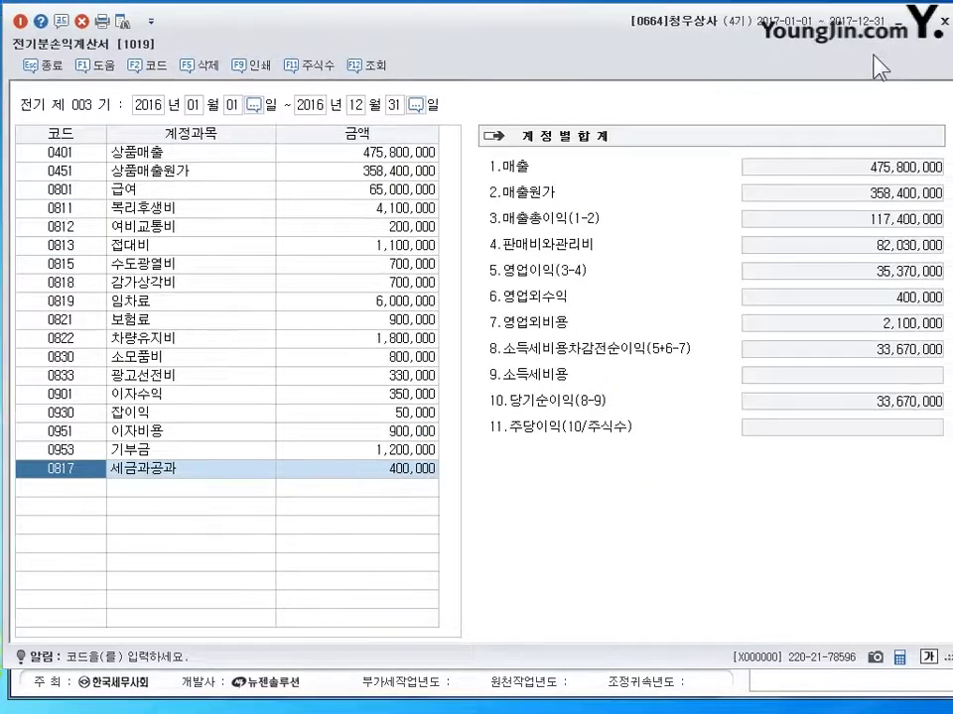
Step: Close the income statement, review problem 03's 남서상사 details, and open 거래처등록
key(Escape)
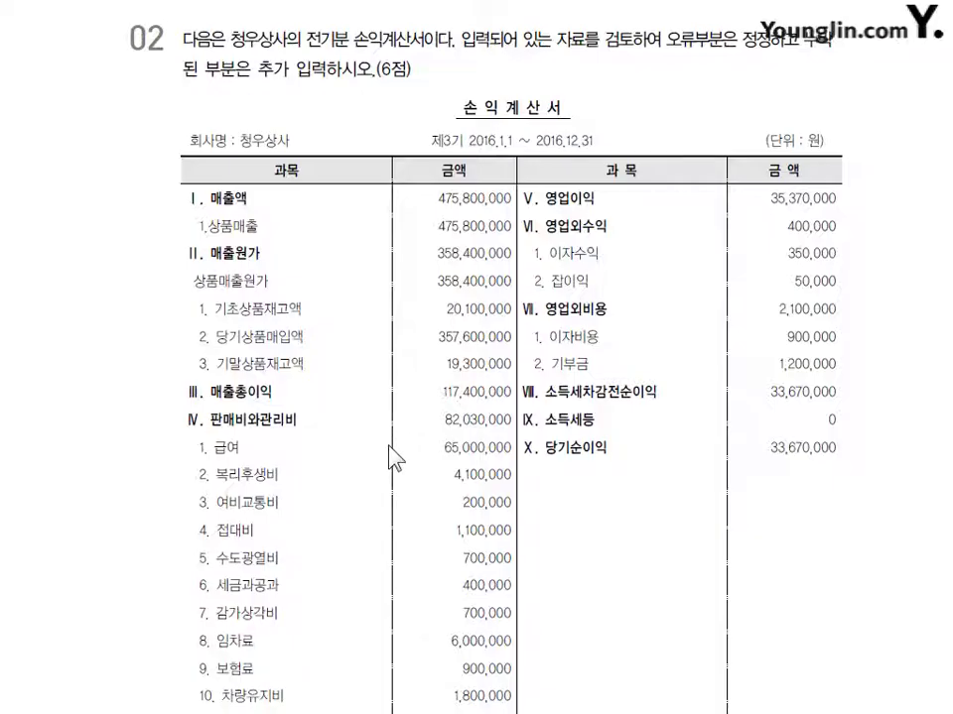
scroll(389, 361, down, 6)
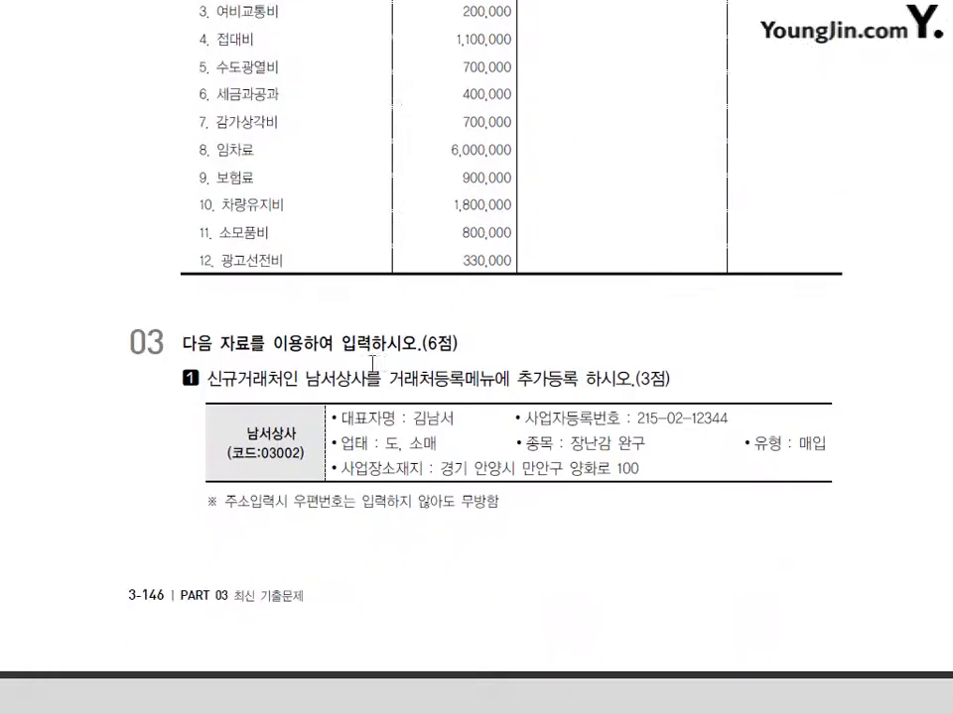
scroll(372, 310, down, 2)
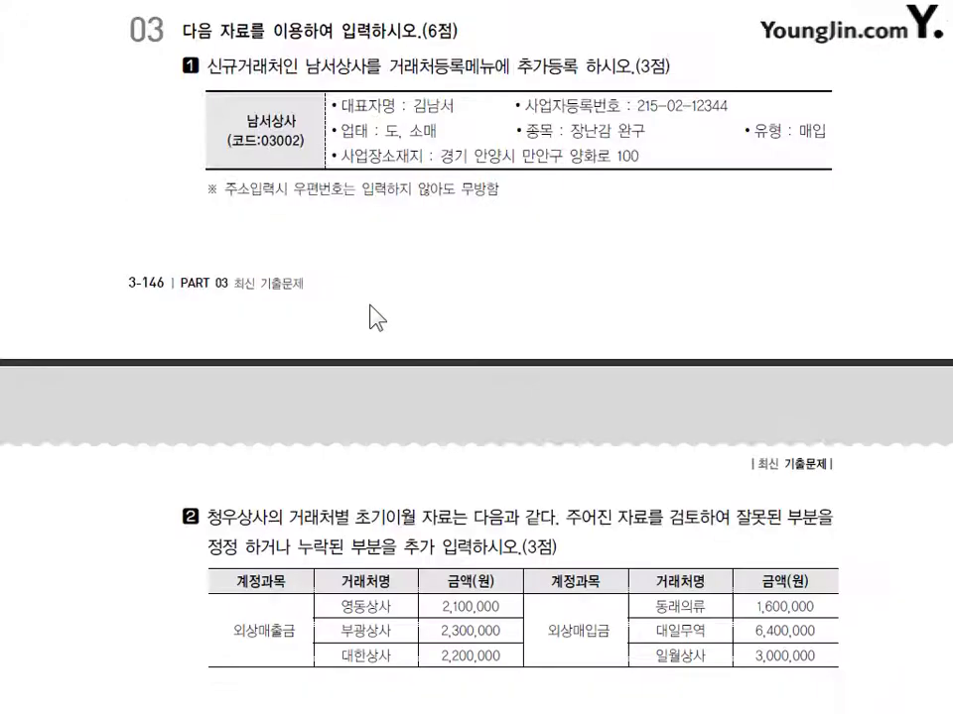
scroll(373, 318, up, 5)
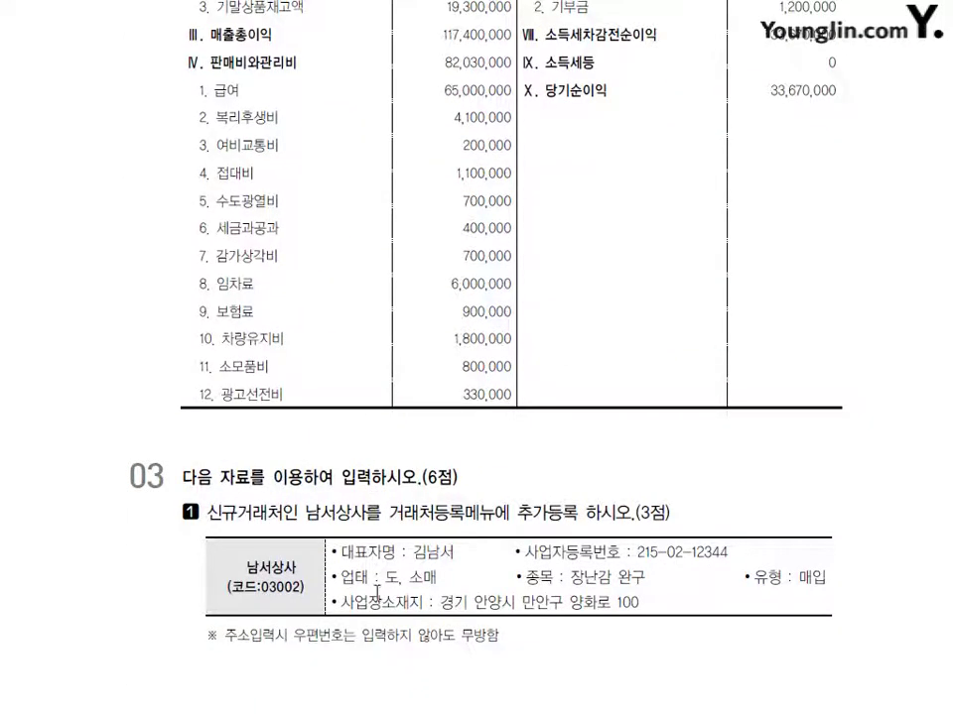
scroll(421, 536, down, 8)
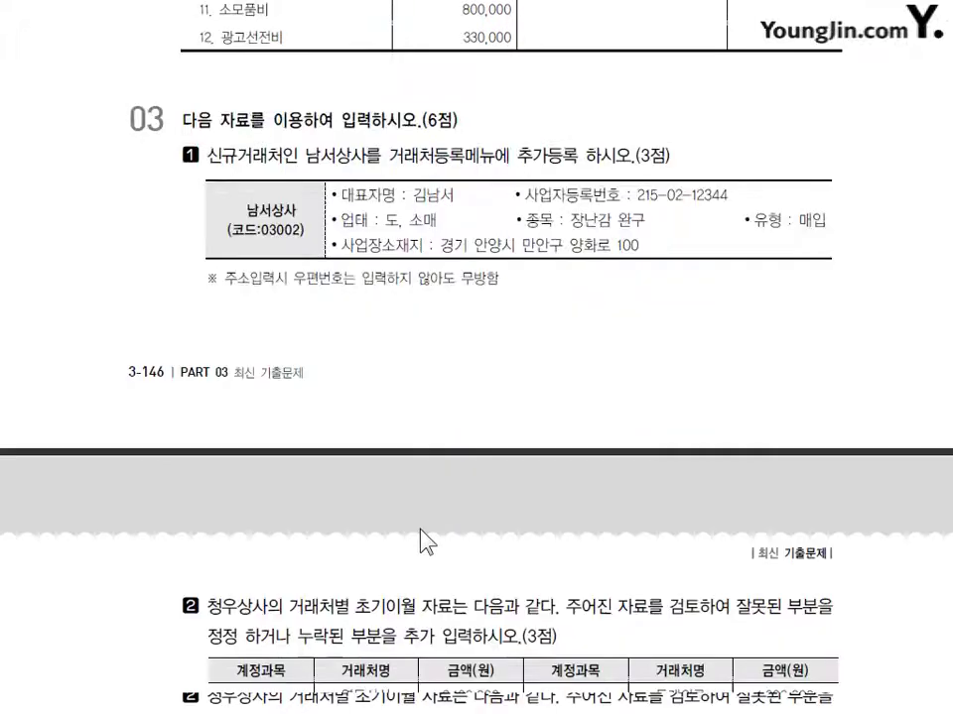
scroll(382, 385, down, 1)
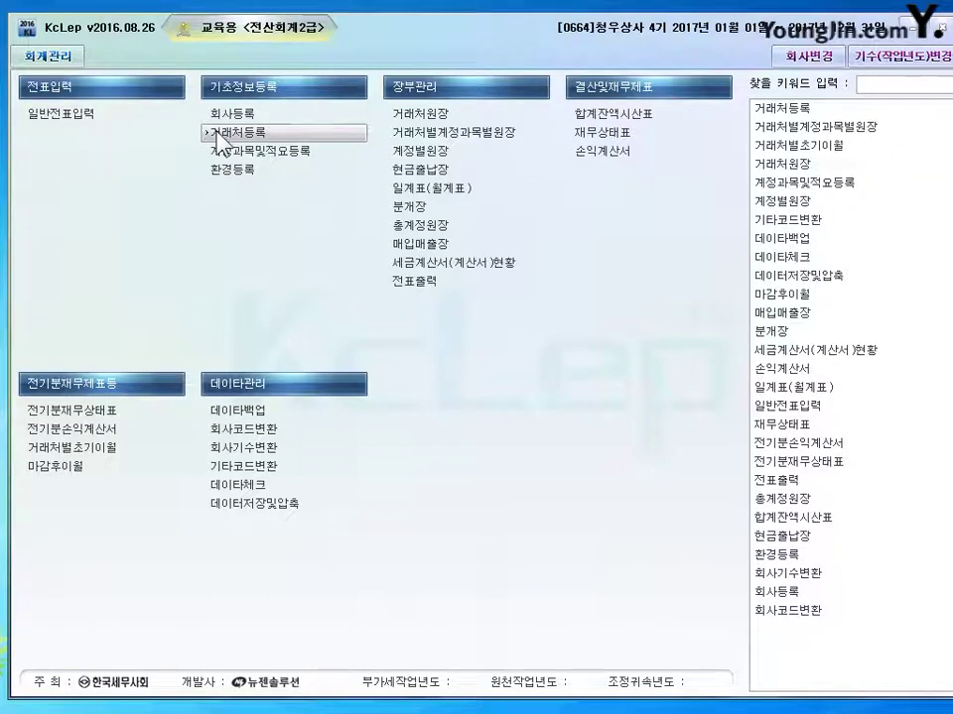
click(216, 132)
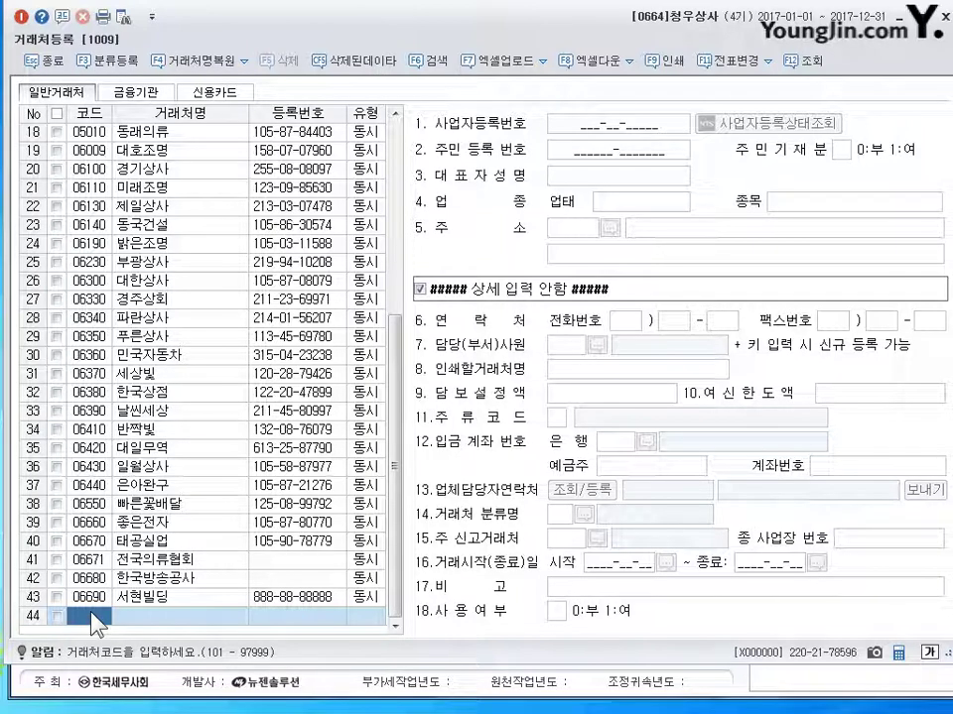
Step: Add customer code 03002 named 남서상사 with type 2:매입
text(3002)
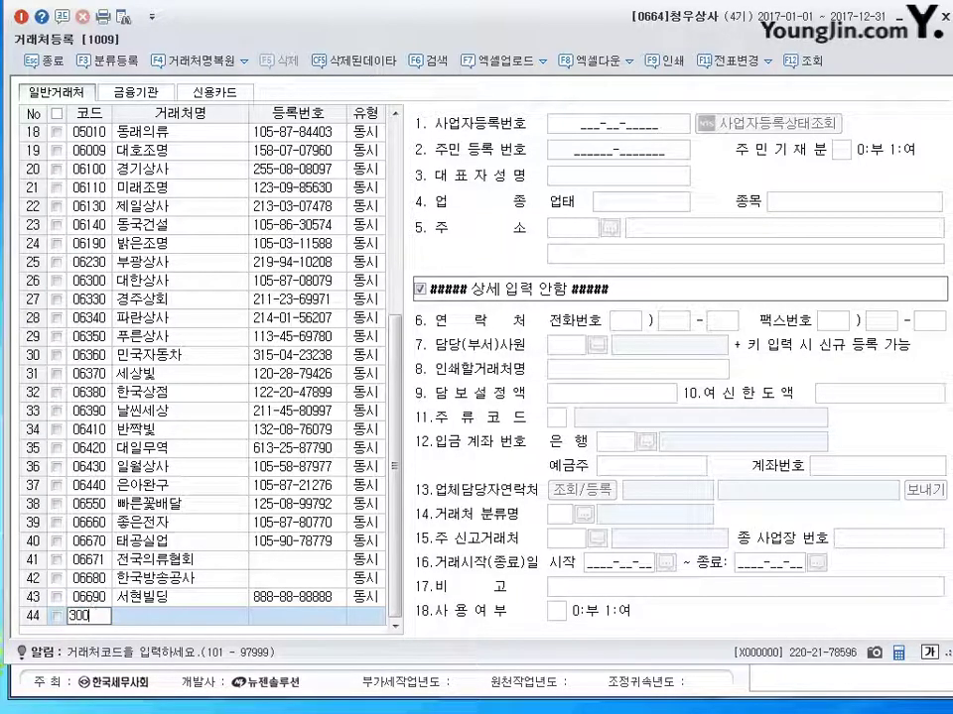
key(Return)
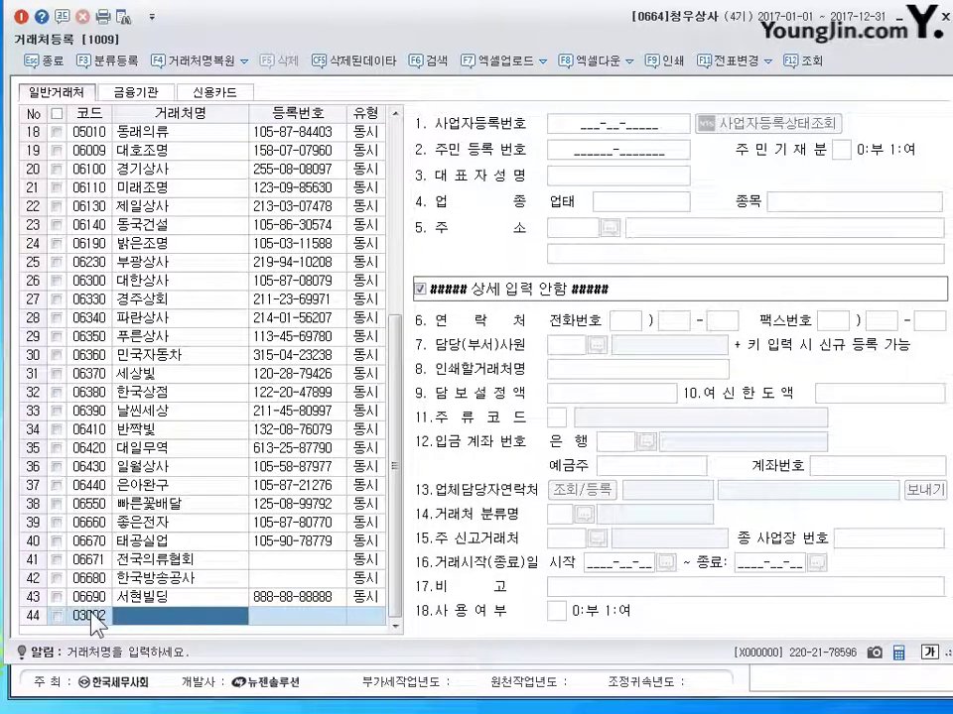
text(ㅏㅁ)
key(BackSpace)
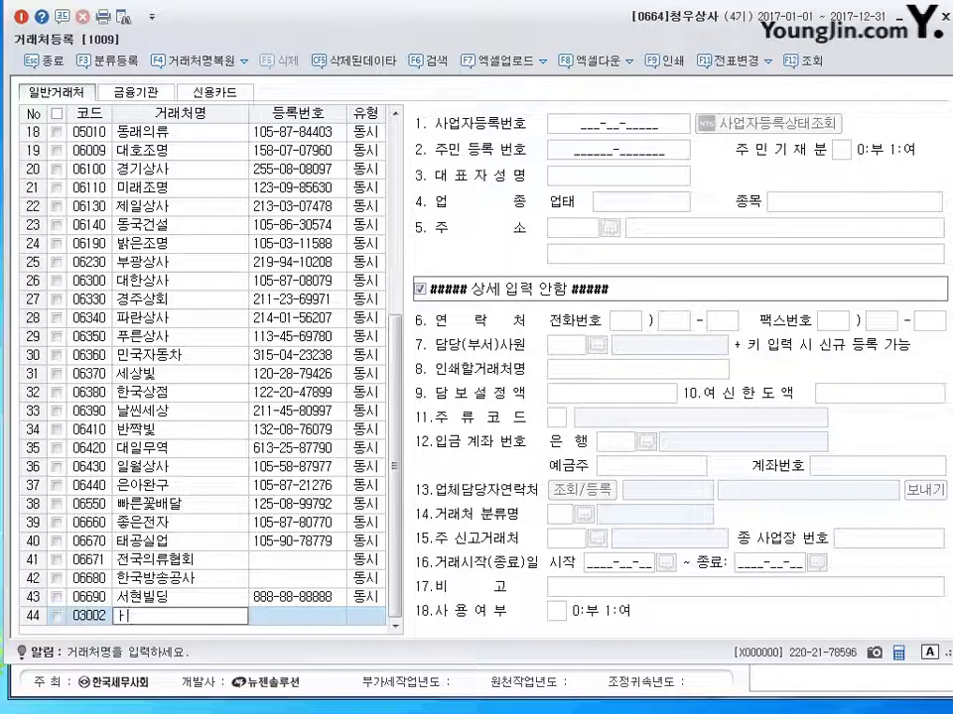
text(남서상ㅅ)
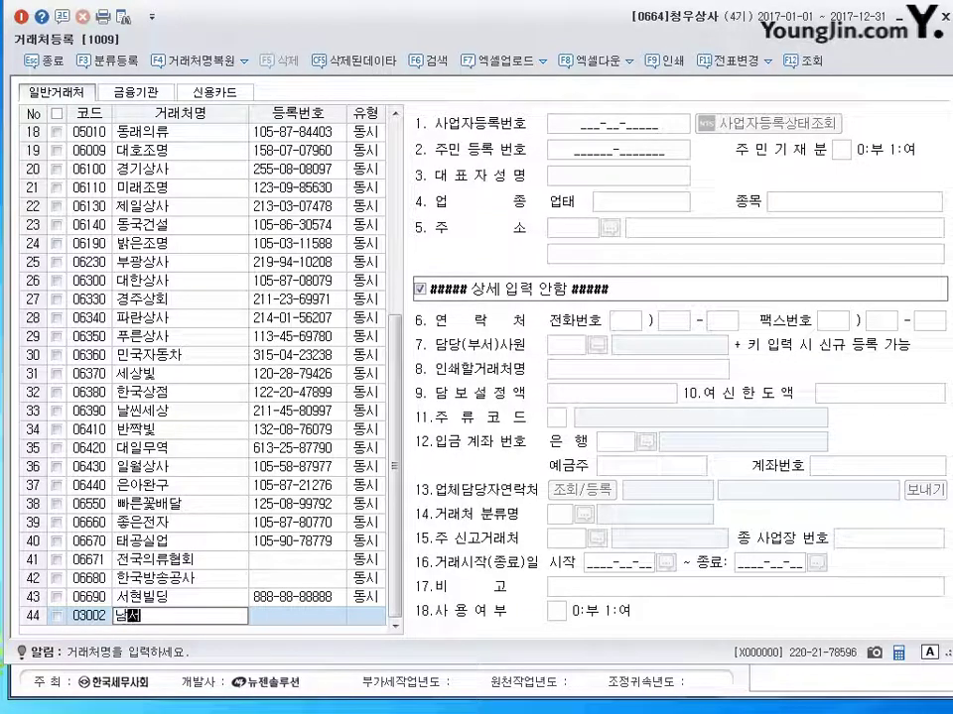
key(Return)
key(Return)
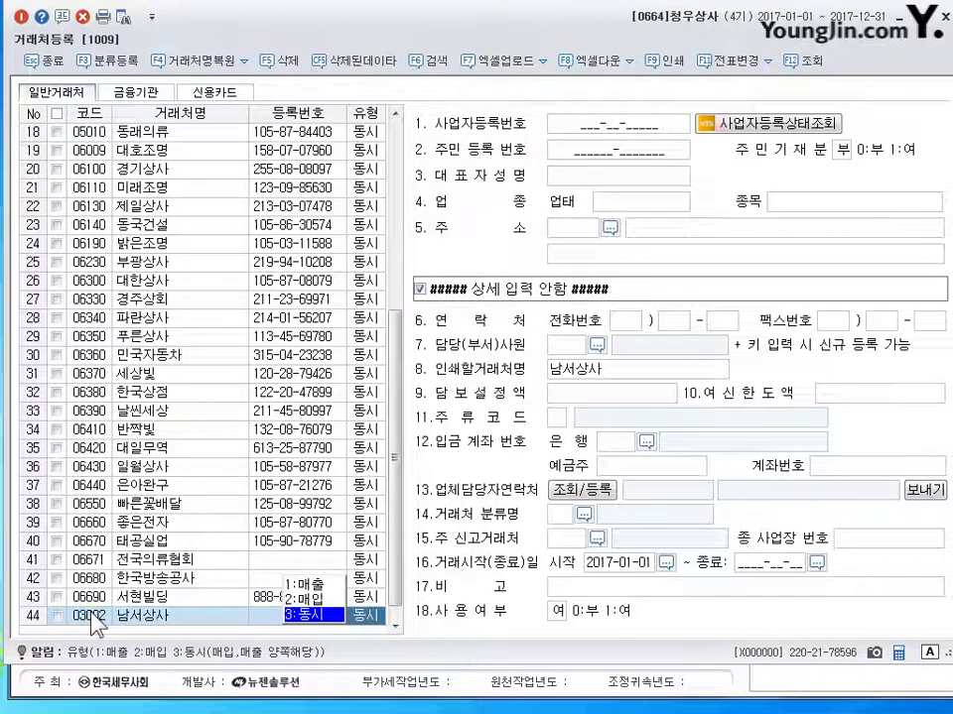
key(2)
key(Return)
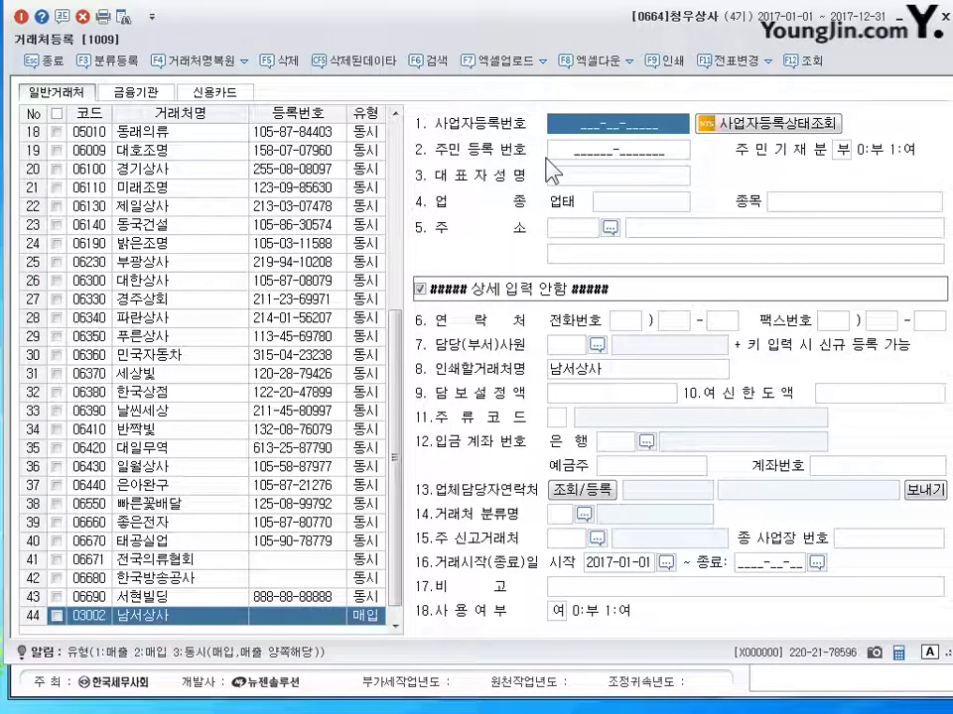
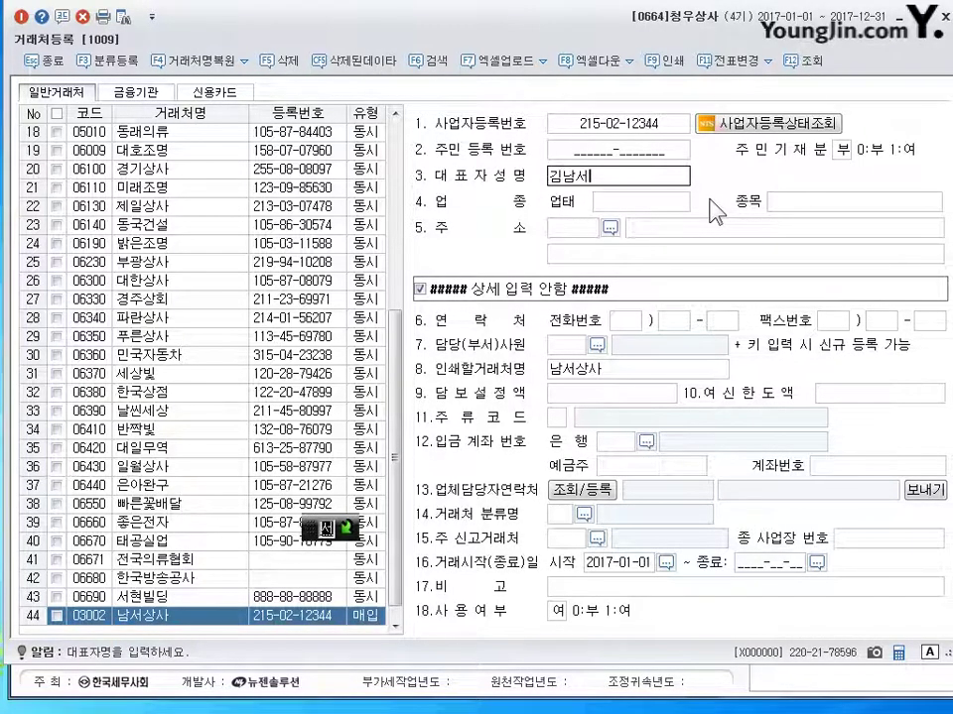
Step: Enter 남서상사's business registration number, representative's name, business type 도, 소매 and item 장난감 완구
key(Return)
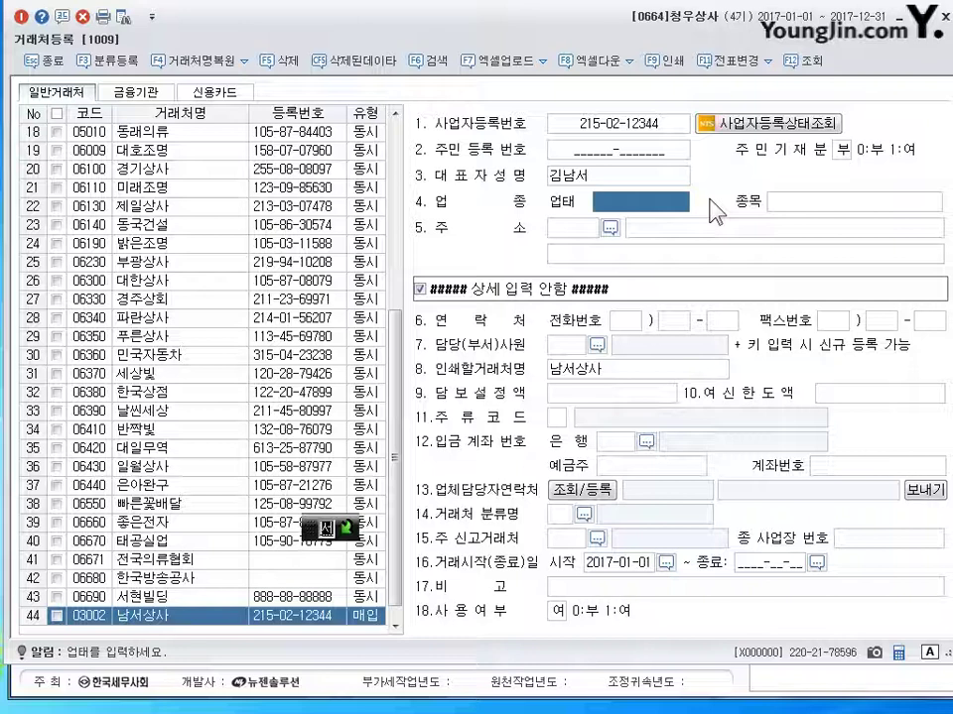
text(도, 소매)
key(Return)
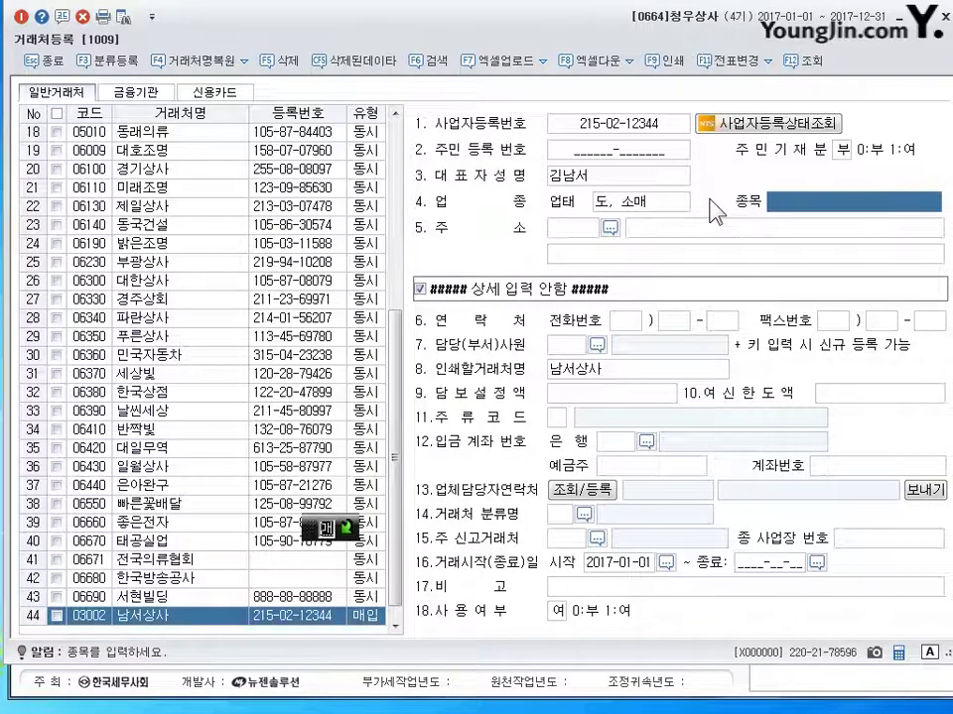
text(장난감 ㅇ)
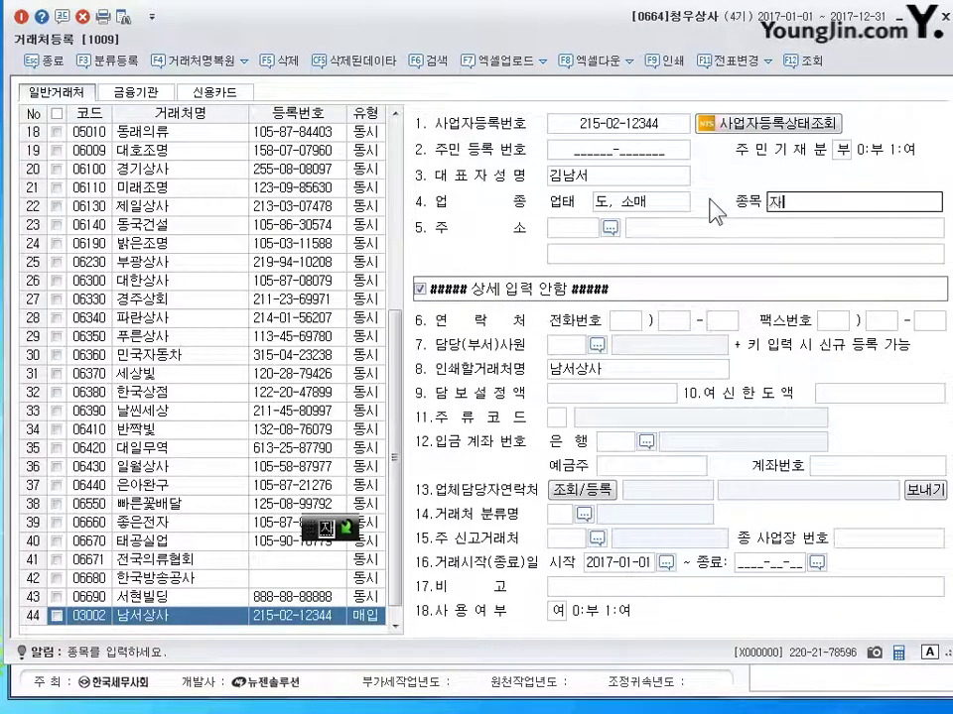
text(완구)
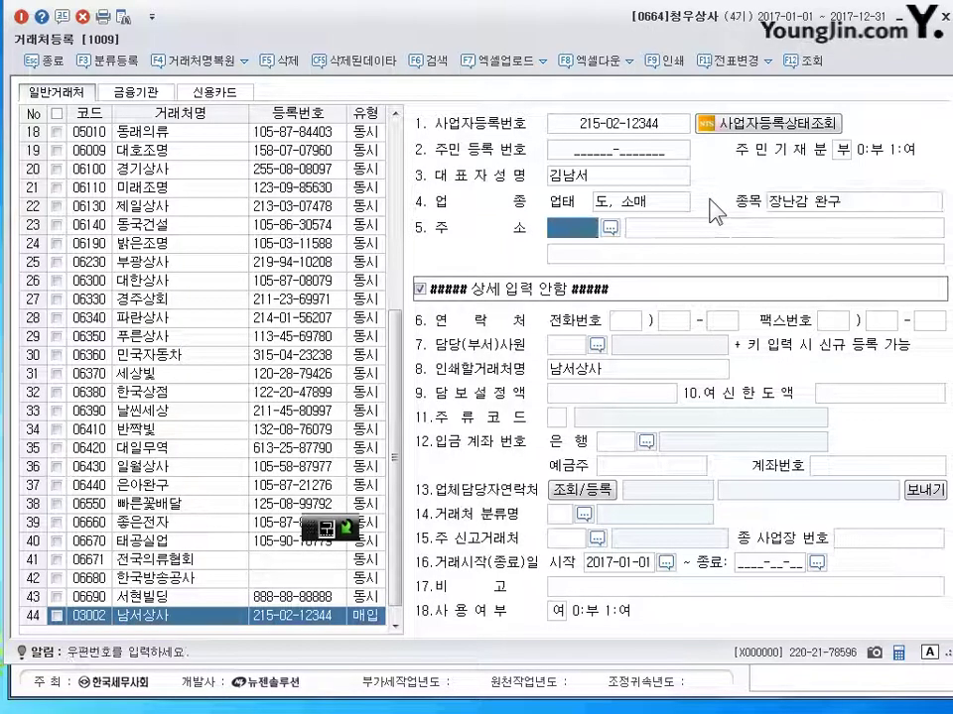
key(Return)
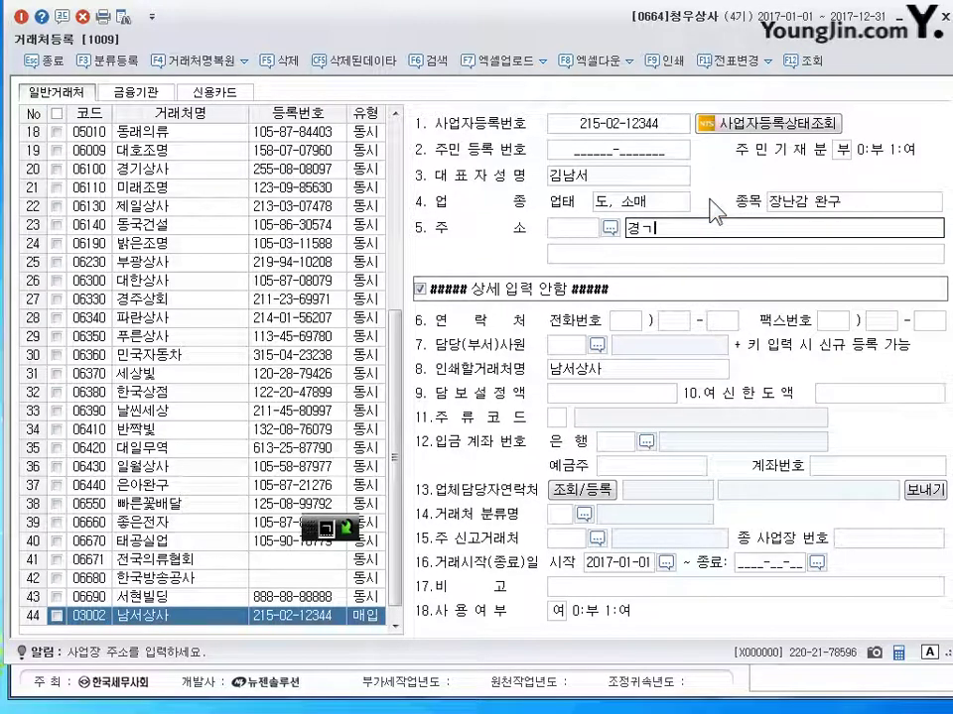
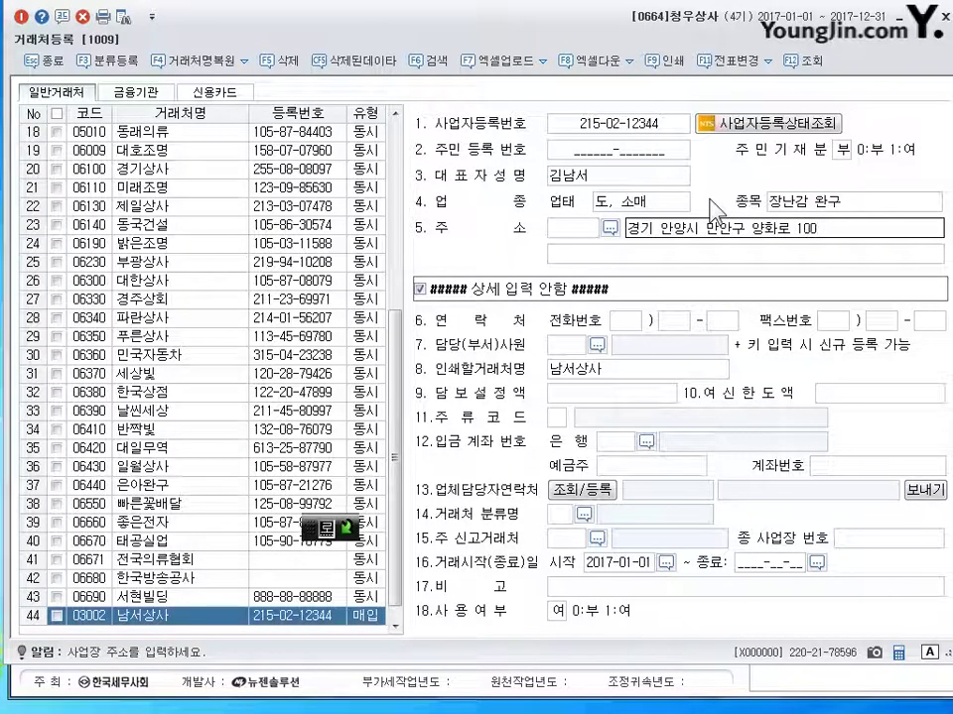
Step: Enter 남서상사's business address and close the customer register
key(Return)
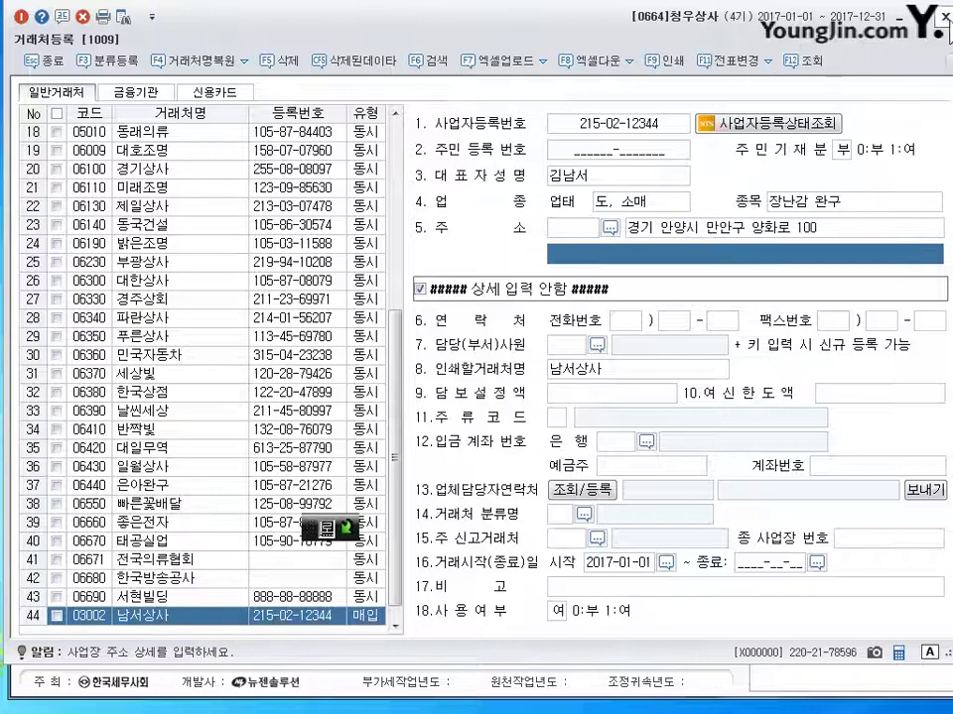
click(945, 15)
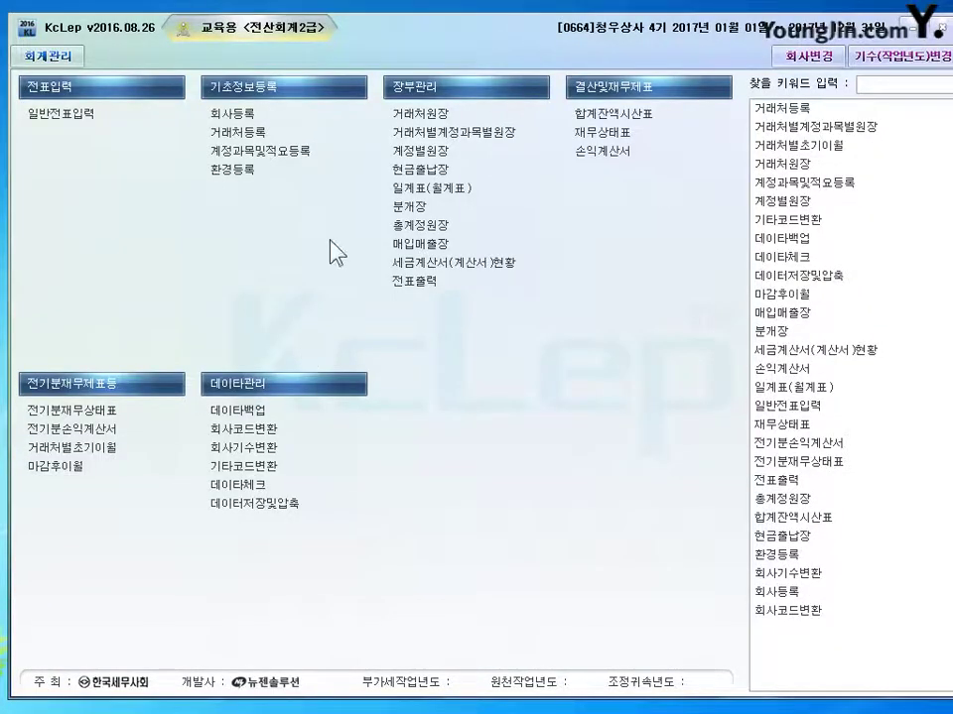
Step: Change 대한상사's 외상매출금 opening balance to 2,200,000 so the difference becomes zero
click(397, 161)
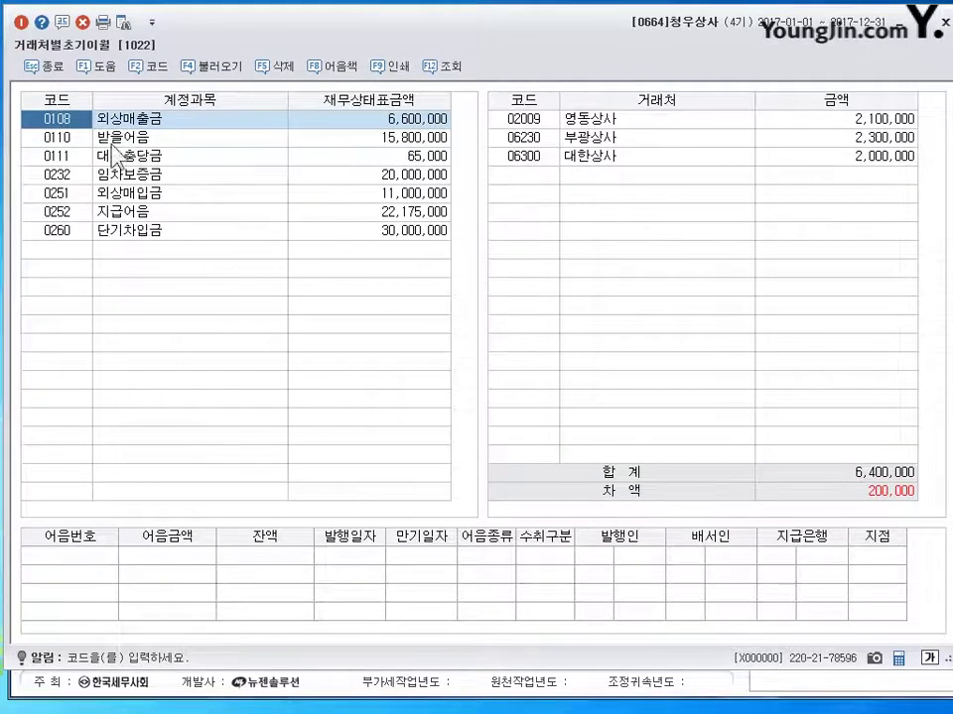
click(580, 121)
click(579, 156)
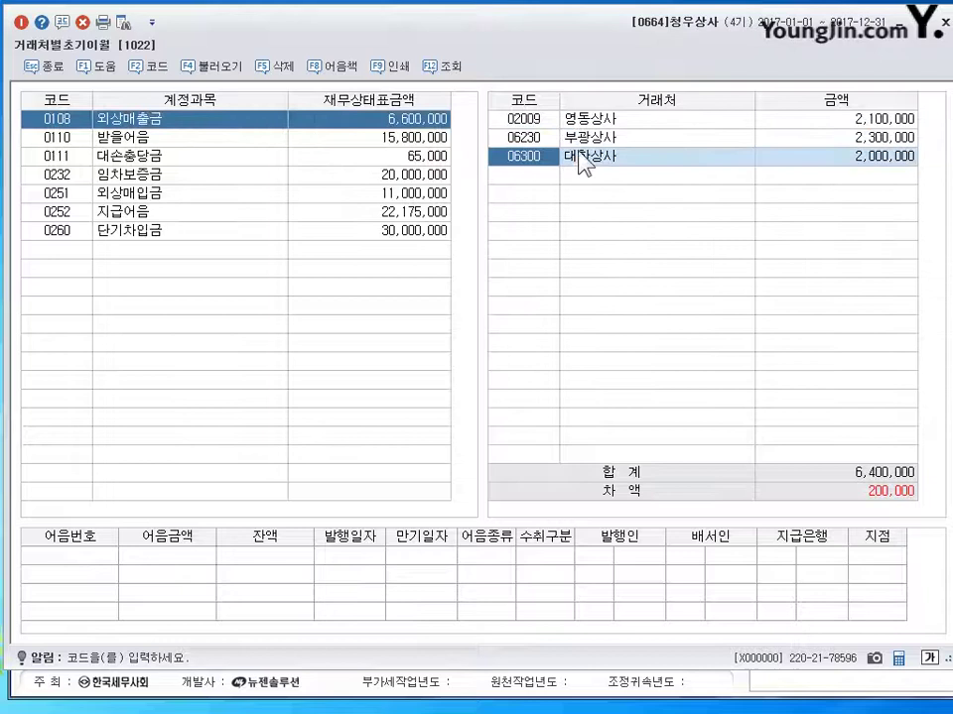
click(865, 167)
text(2)
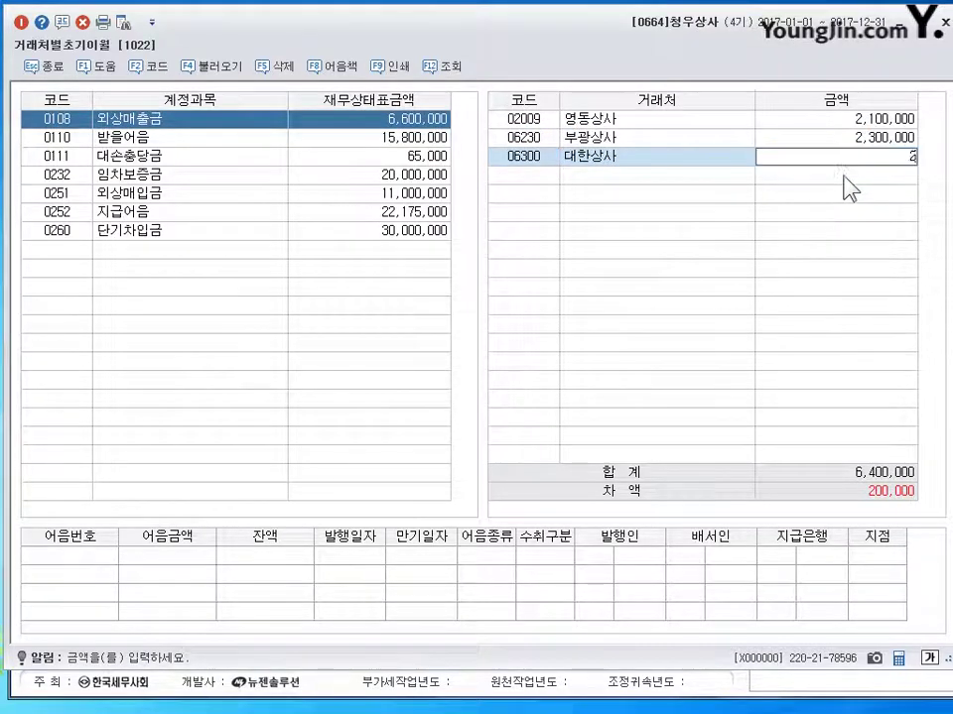
text(,200,000)
key(Return)
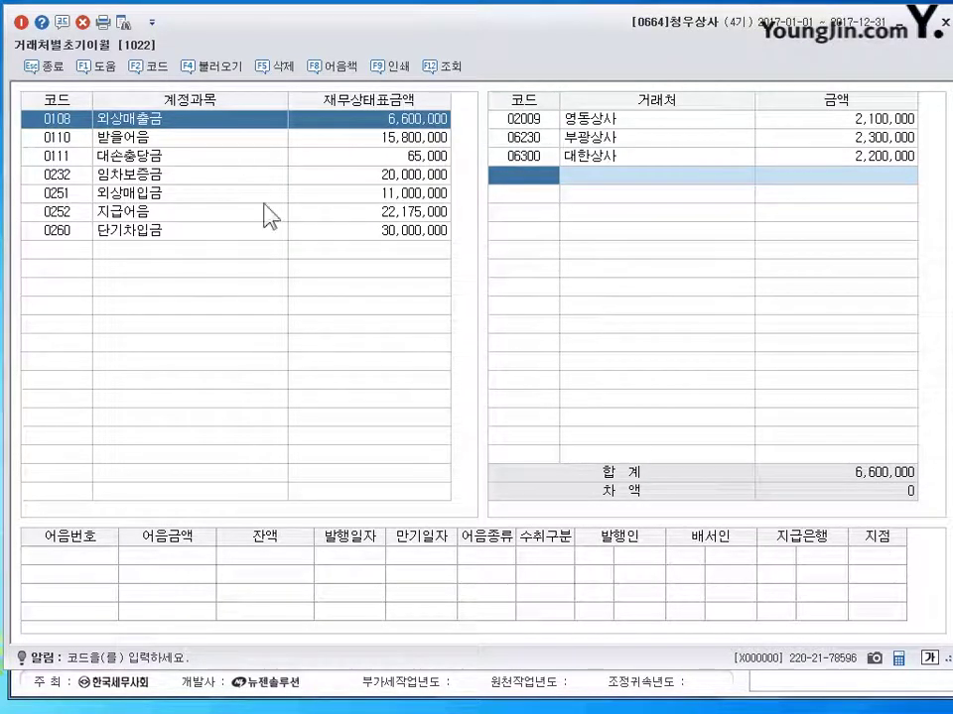
click(169, 194)
Step: Set 외상매입금 balances to 1,600,000 for 동래의류 and 6,400,000 for 대일무역, then close the screen
click(614, 125)
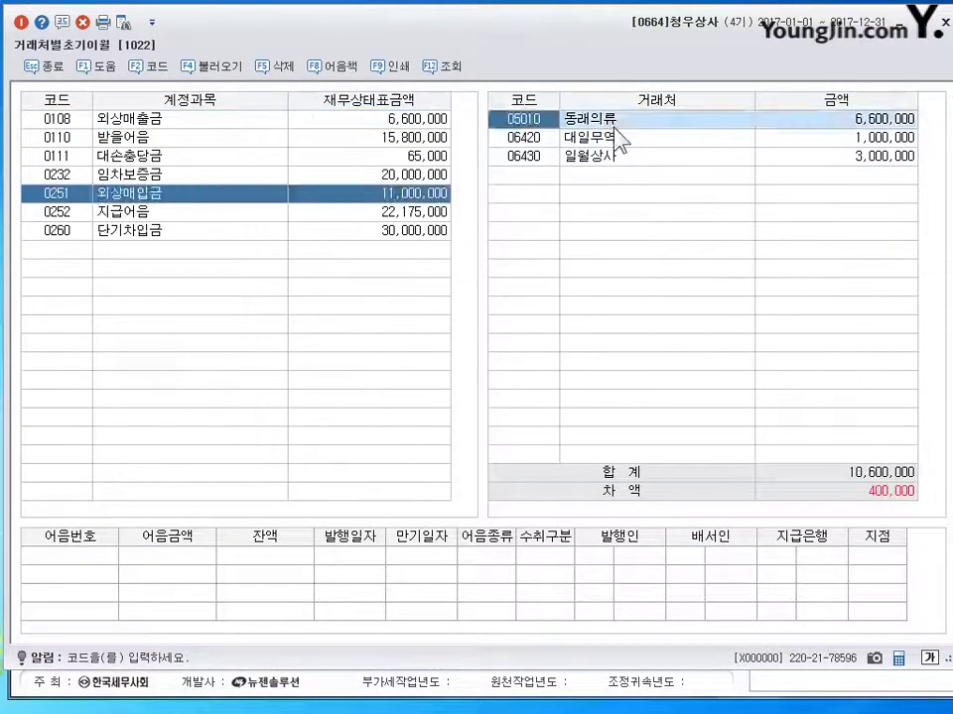
click(855, 137)
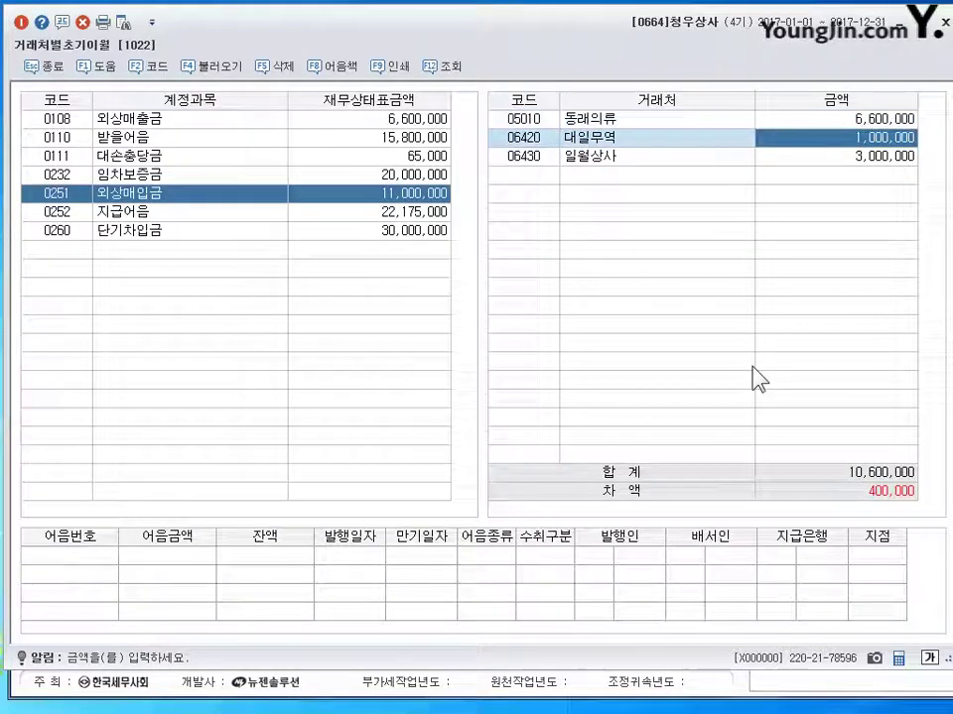
key(Up)
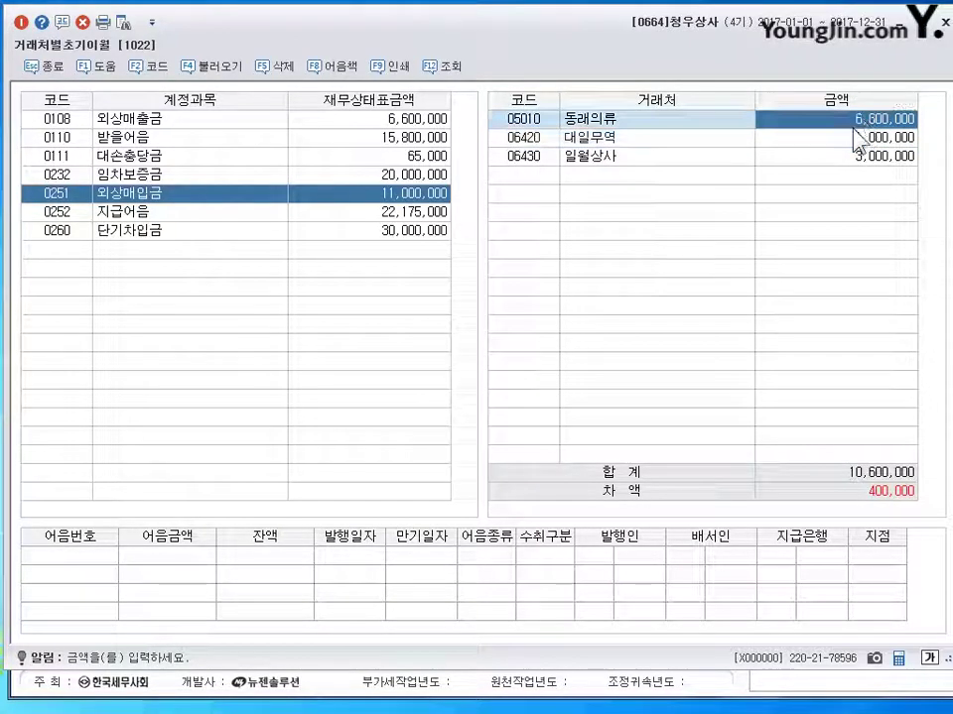
text(1600000)
key(Return)
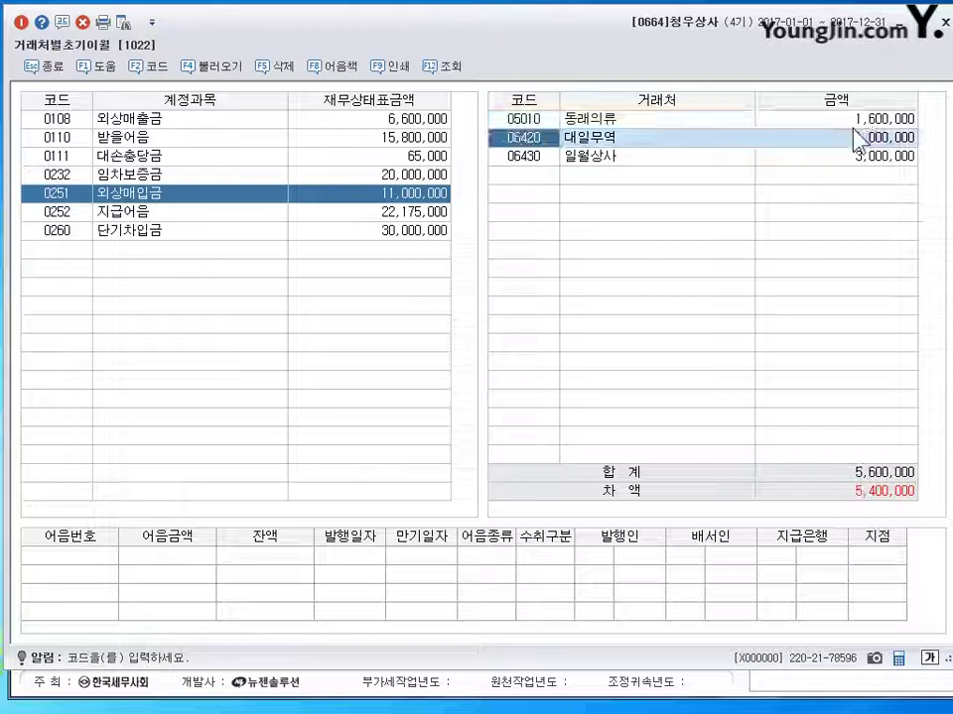
key(Return)
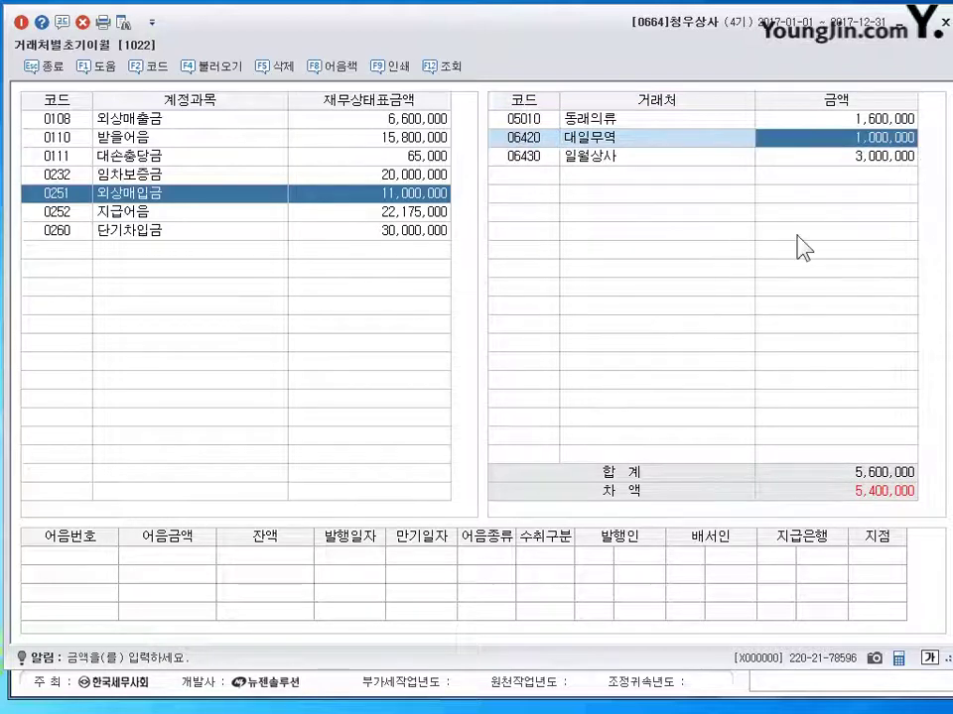
text(6400000)
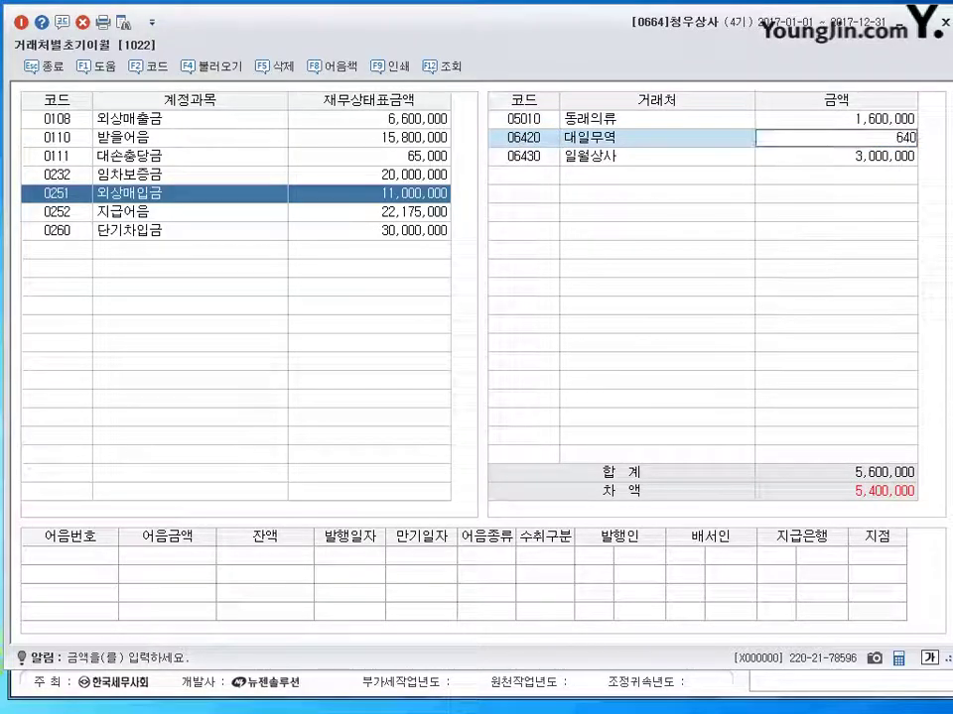
key(Return)
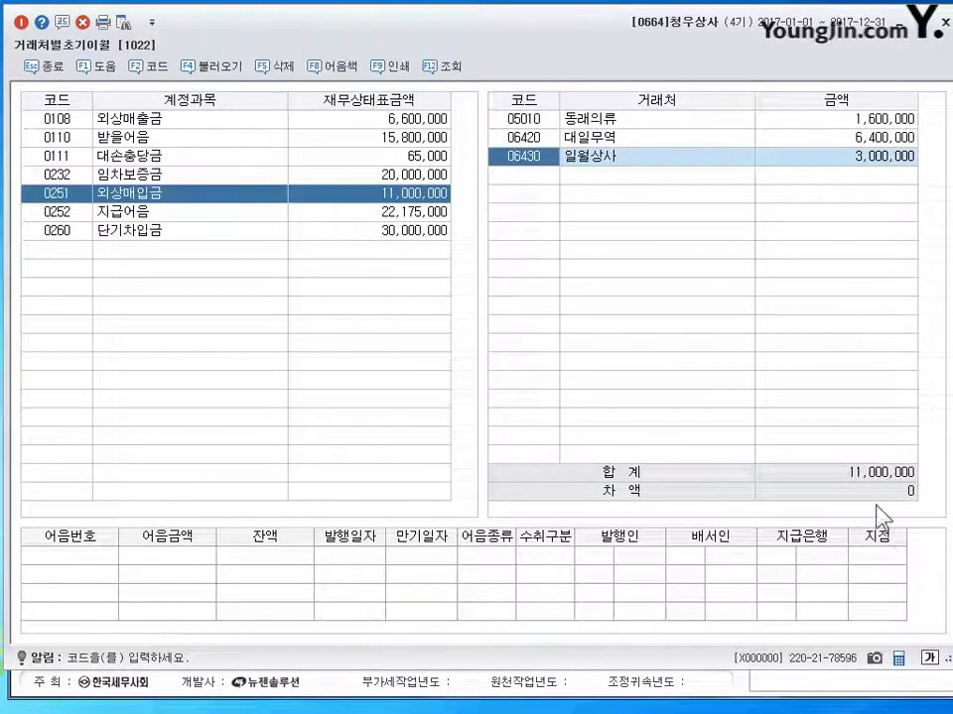
key(Escape)
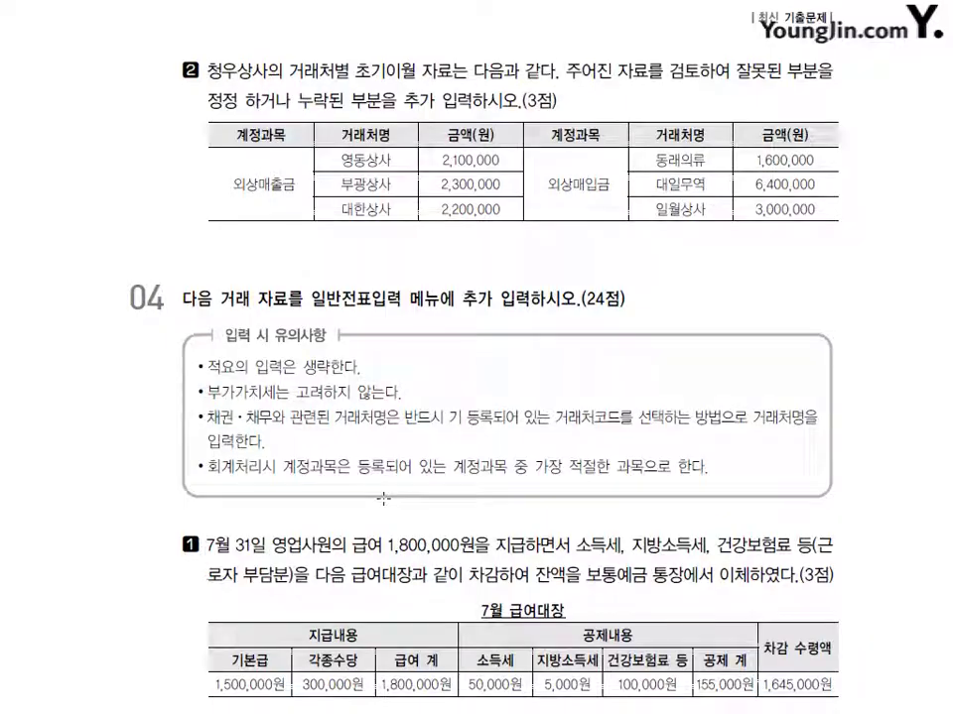
Step: Scroll the PDF down to exercise 04, starting with the 7월 31일 salary of 1,800,000원
scroll(385, 501, down, 5)
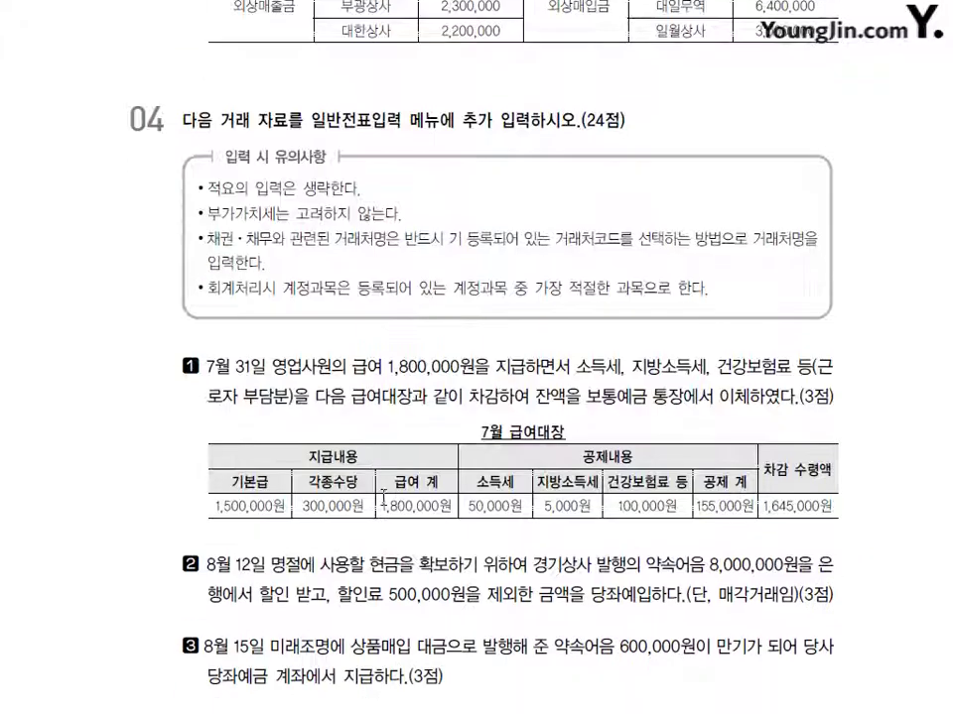
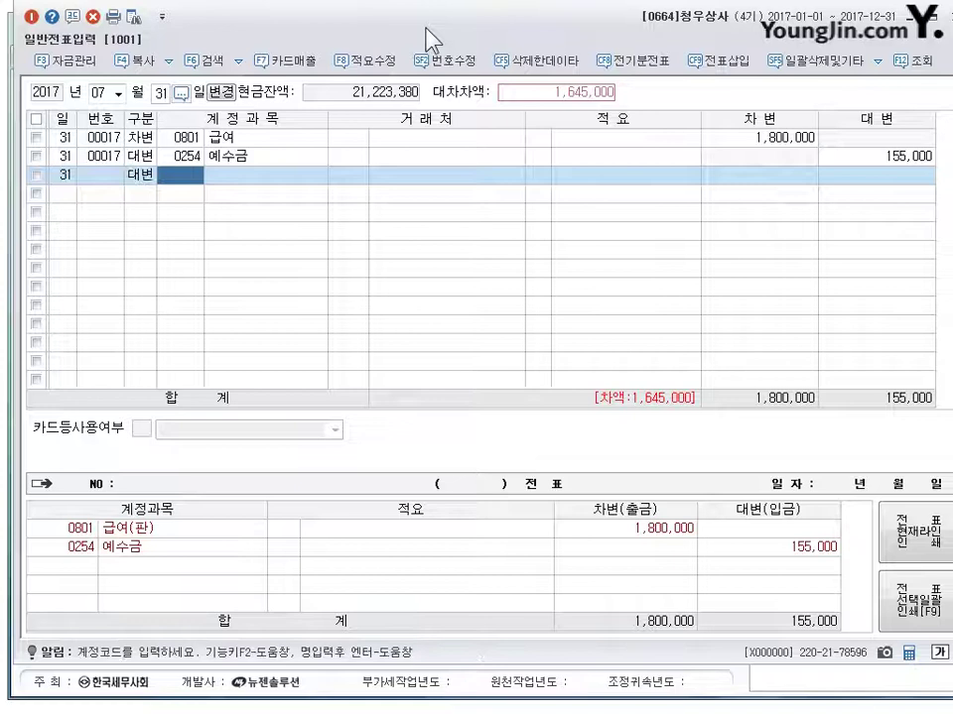
Step: Credit 0103 보통예금 1,645,000 on the third line to balance the payroll voucher at 1,800,000
text(103)
key(Return)
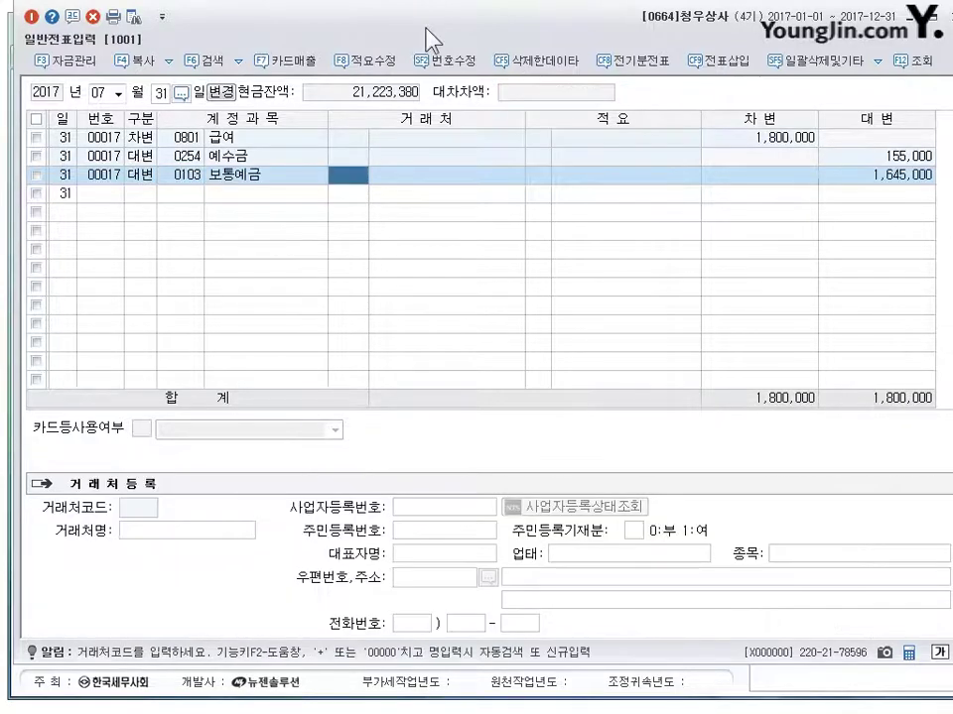
click(606, 194)
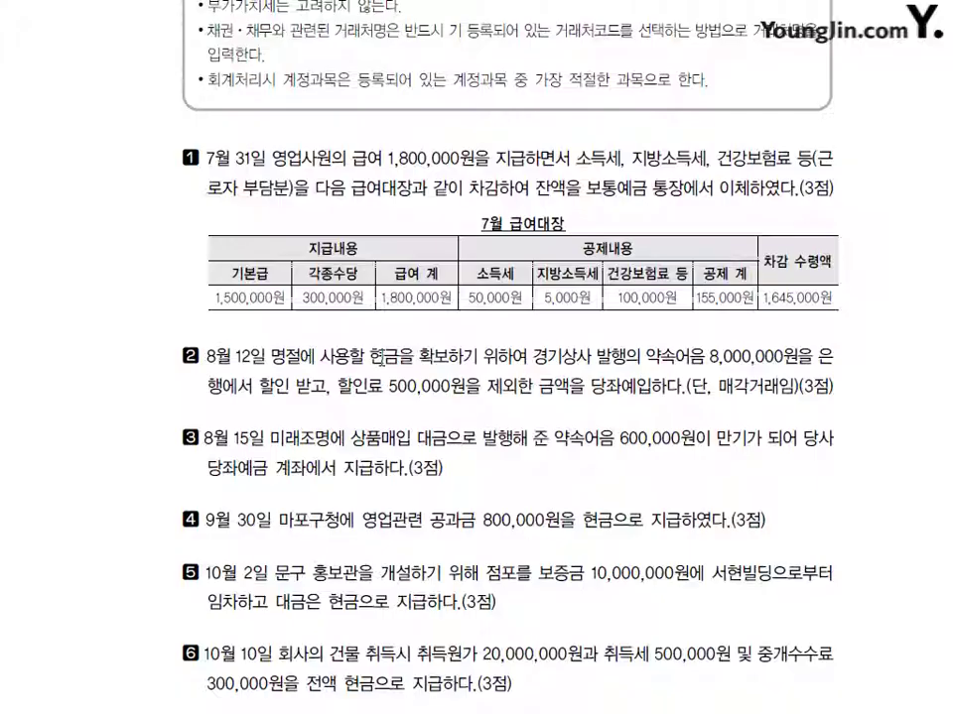
Step: Mark problem 2 with red 받을어음, 매출채권처분손실 and 당좌예금 notes, then erase them
key(alt+Tab)
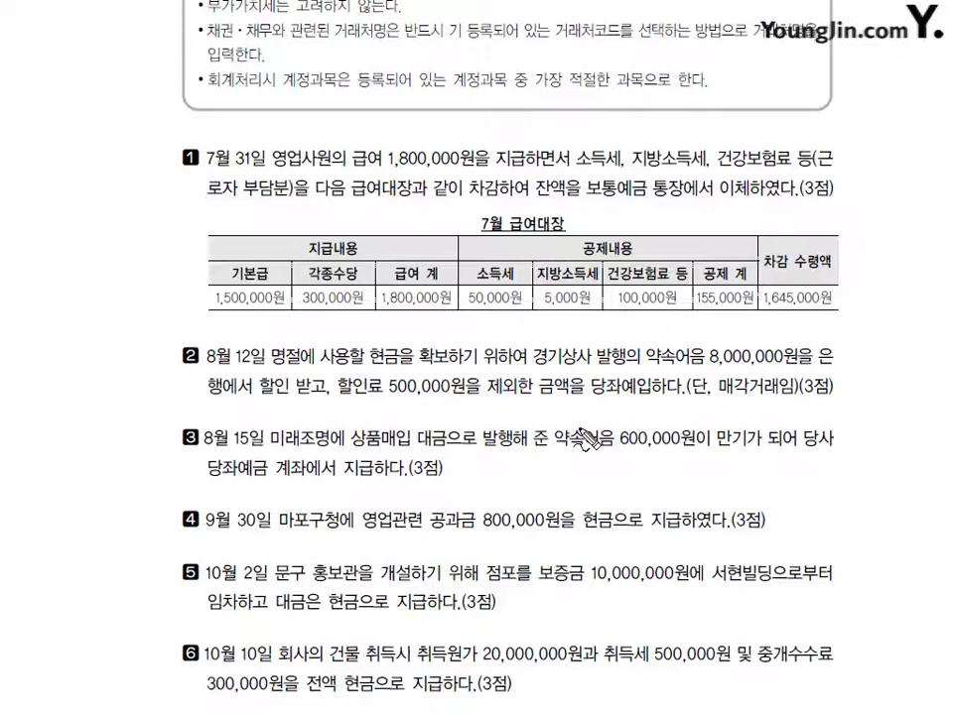
mouse_move(503, 427)
mouse_down()
mouse_move(520, 390)
mouse_move(587, 418)
mouse_move(598, 411)
mouse_move(603, 424)
mouse_up()
drag(732, 379, 718, 403)
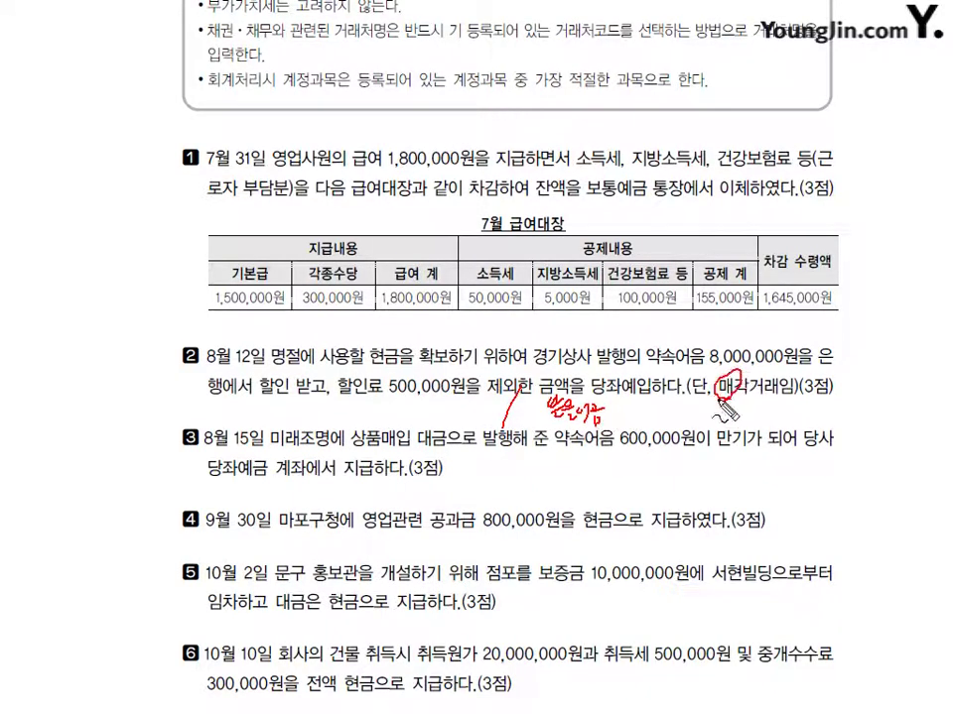
mouse_move(608, 406)
mouse_down()
mouse_move(609, 422)
mouse_move(648, 425)
mouse_move(664, 413)
mouse_move(684, 425)
mouse_up()
mouse_move(333, 365)
mouse_down()
mouse_move(340, 376)
mouse_move(320, 377)
mouse_up()
mouse_move(323, 359)
mouse_down()
mouse_move(330, 398)
mouse_move(363, 409)
mouse_move(451, 407)
mouse_up()
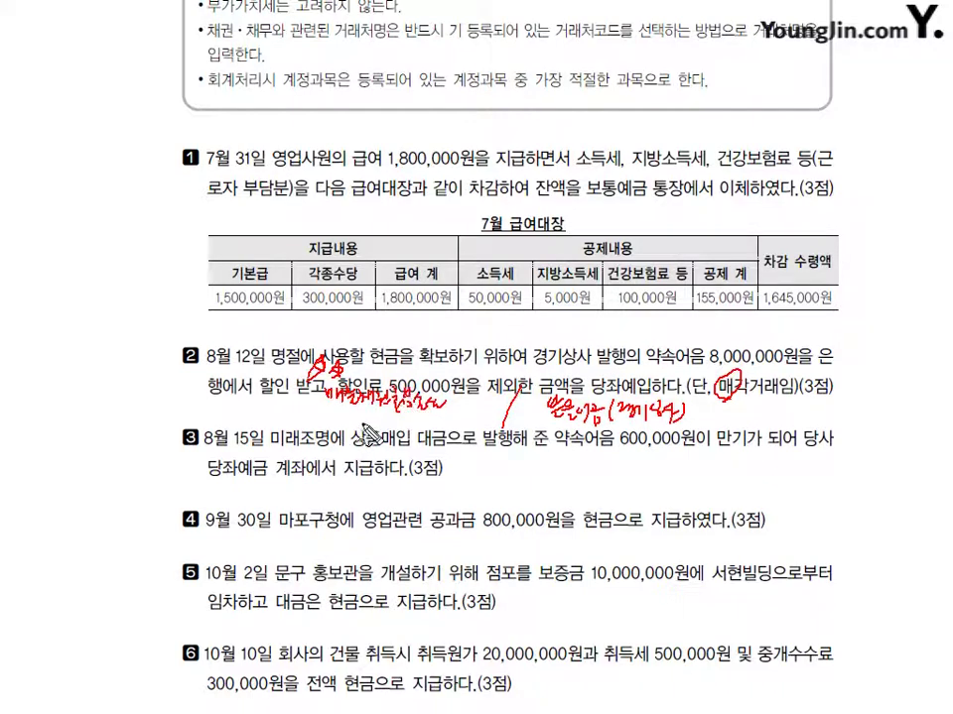
drag(345, 411, 427, 430)
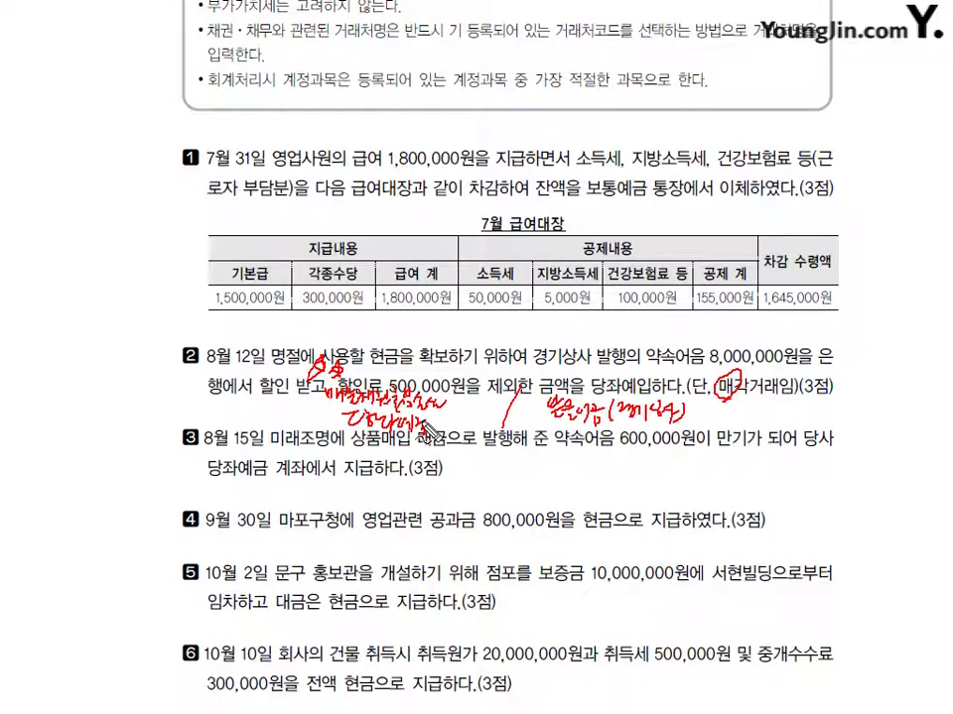
key(Escape)
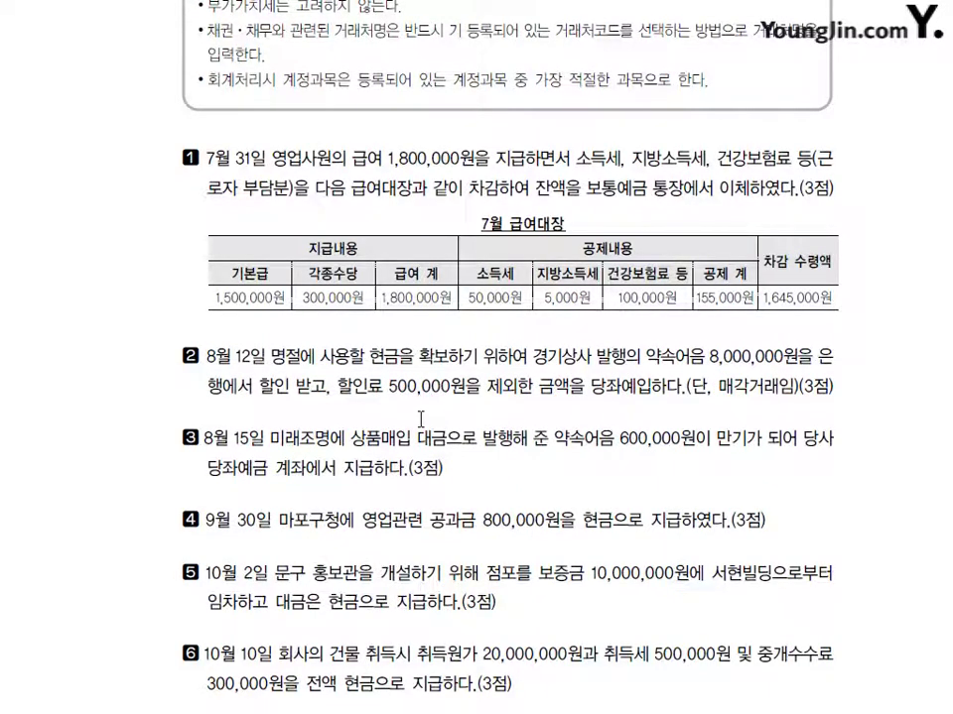
key(alt+Tab)
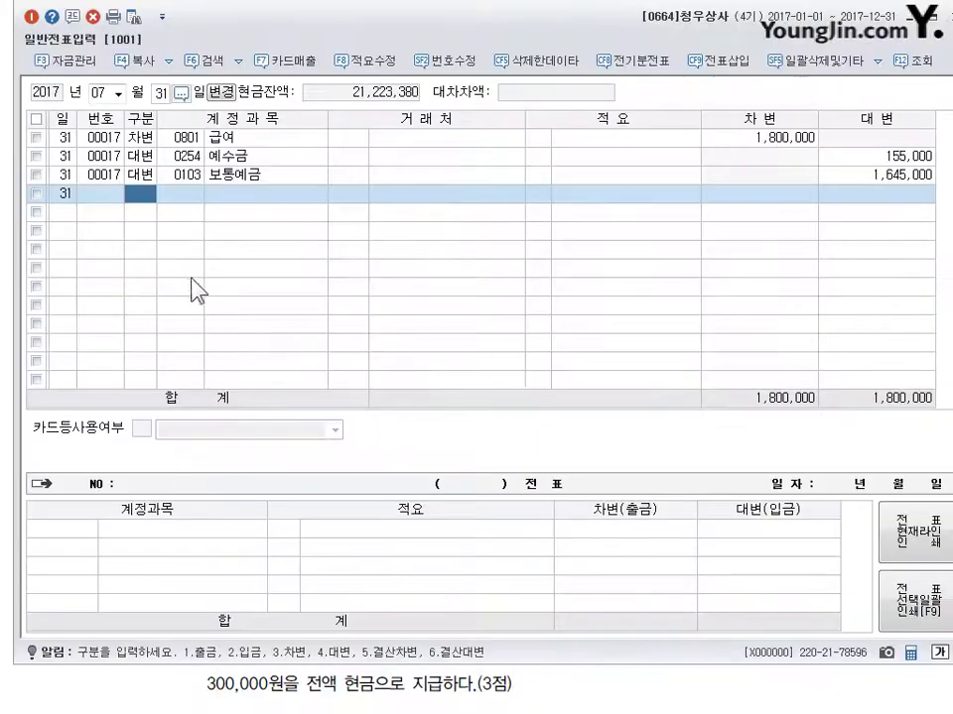
Step: Date the voucher August 12 and debit 0956 매출채권처분손실 500,000
click(92, 93)
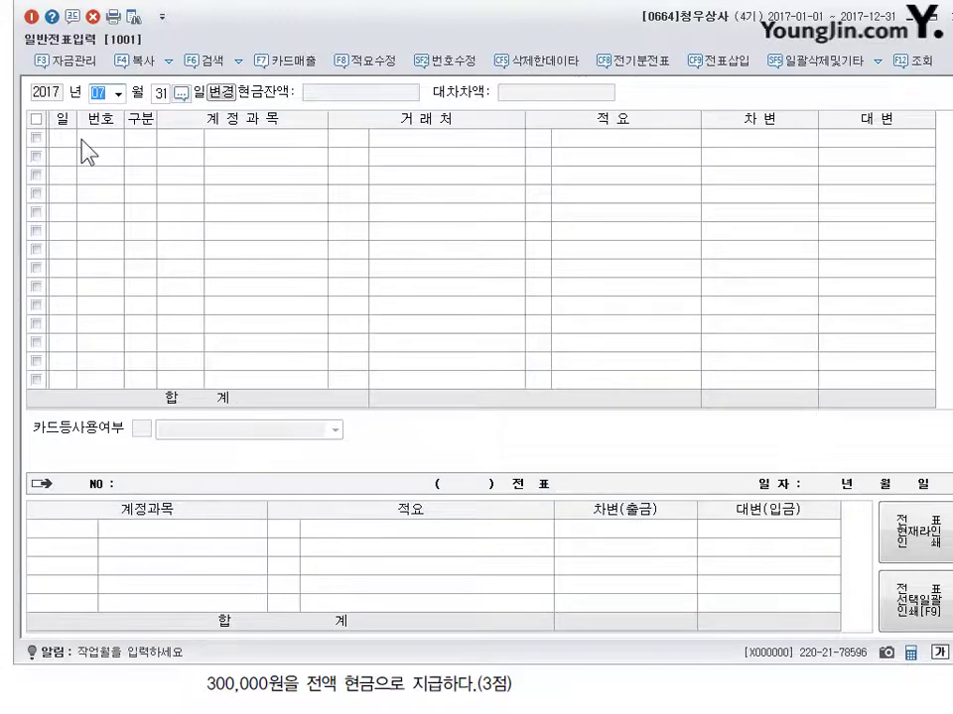
text(0812)
key(Return)
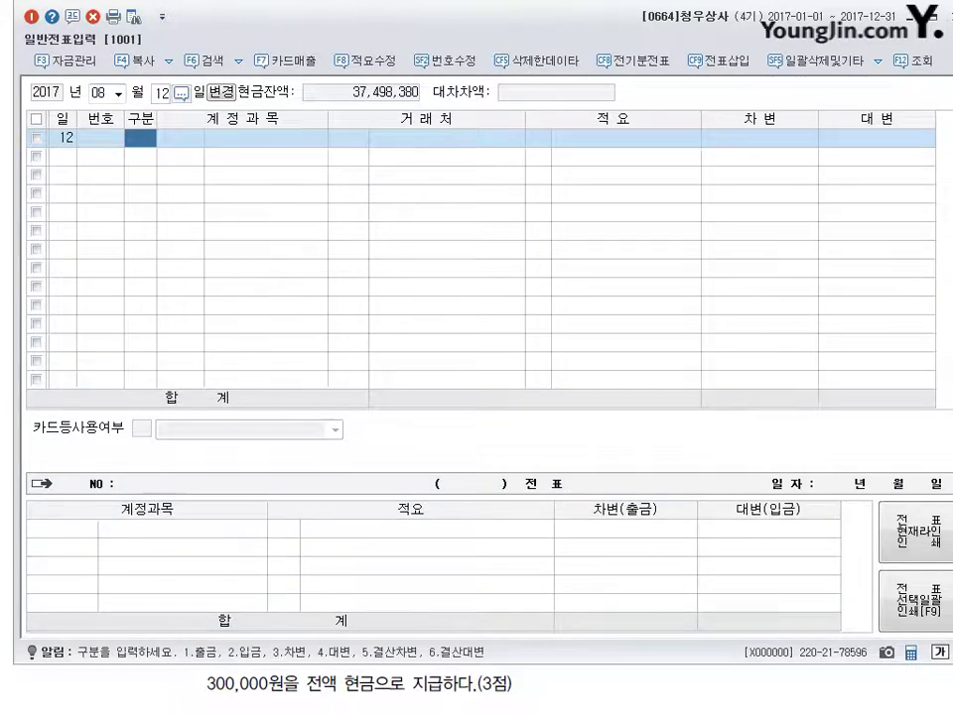
text(3)
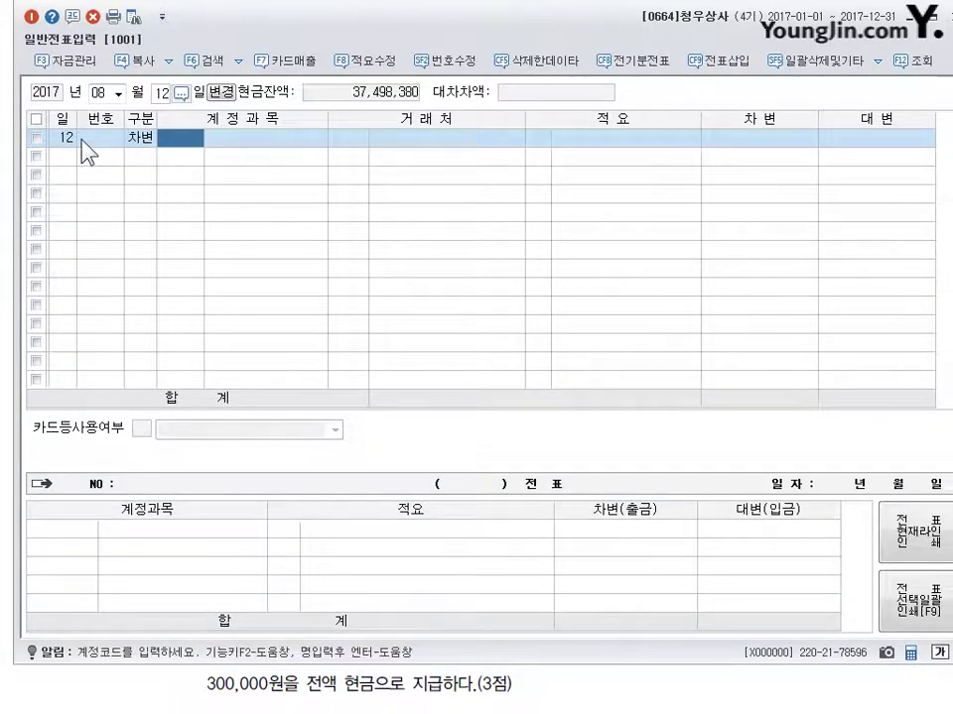
text(0958)
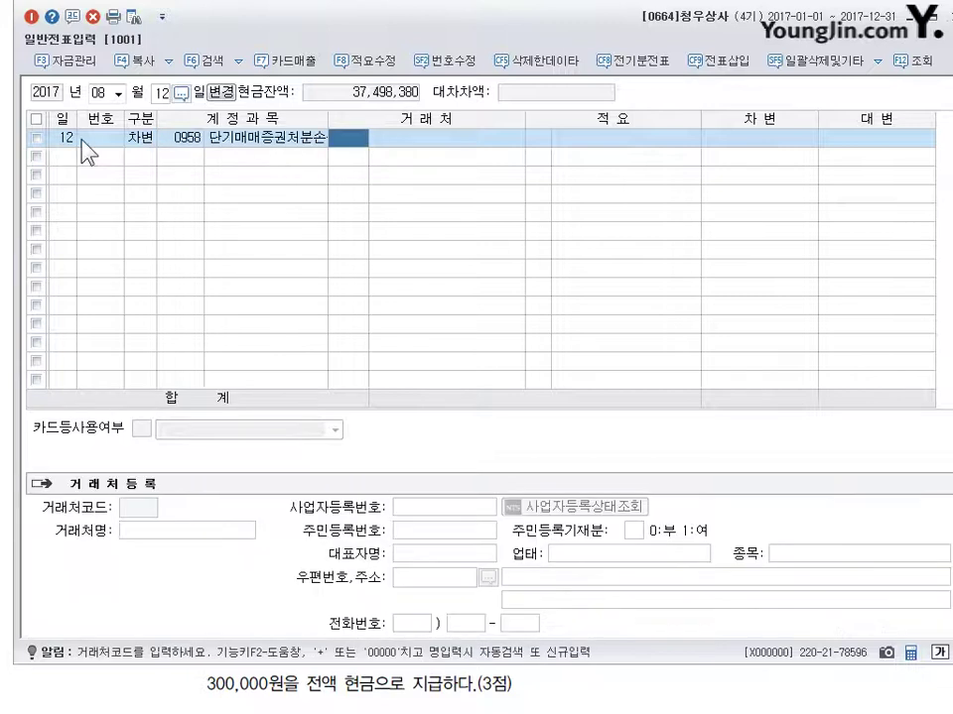
text(0956)
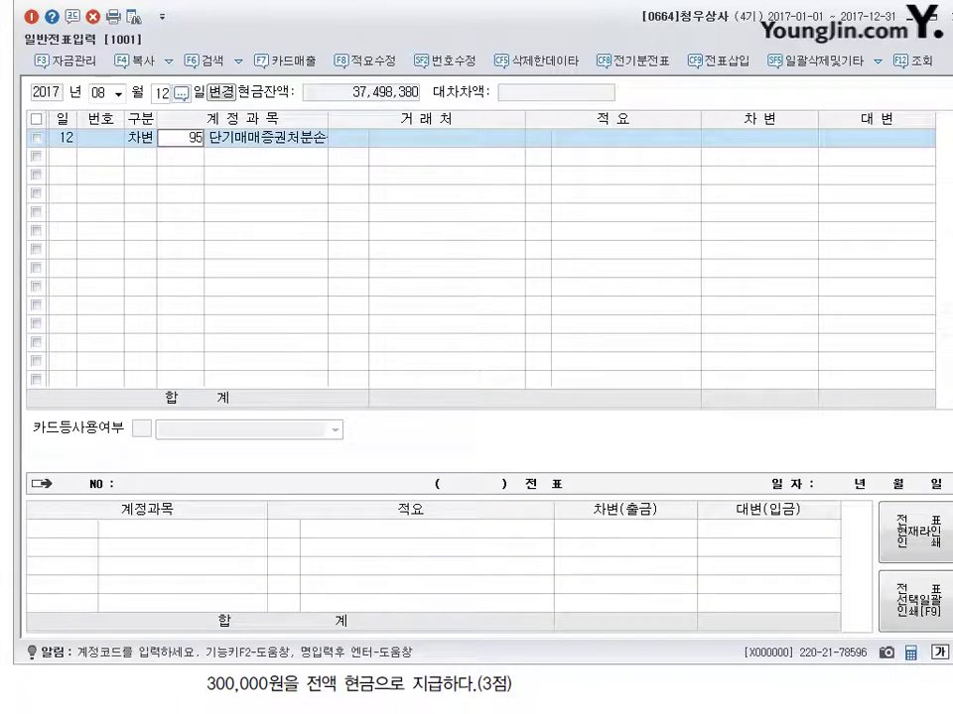
key(Return)
key(Return)
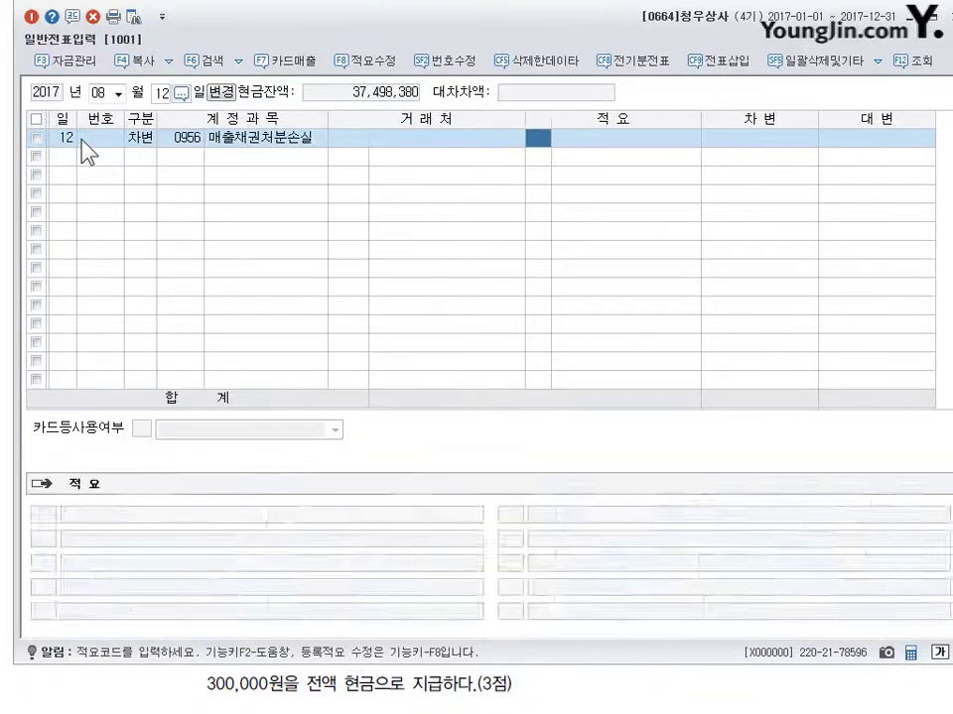
key(Return)
text(500)
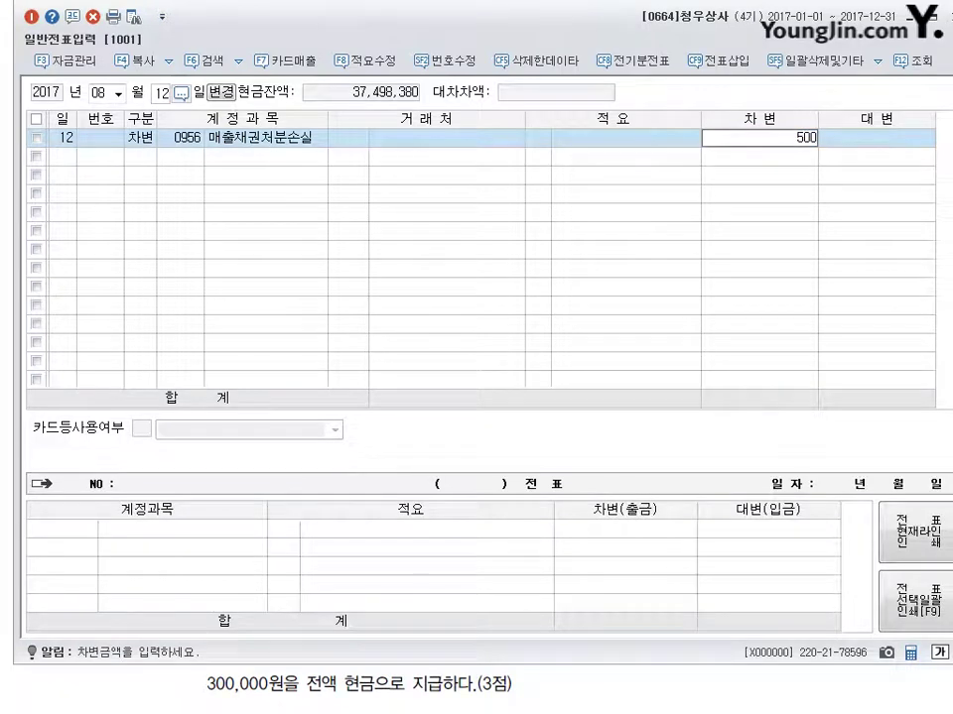
text(,000)
key(Return)
Step: Add a debit line for 0102 당좌예금 7,500,000
text(3)
key(Return)
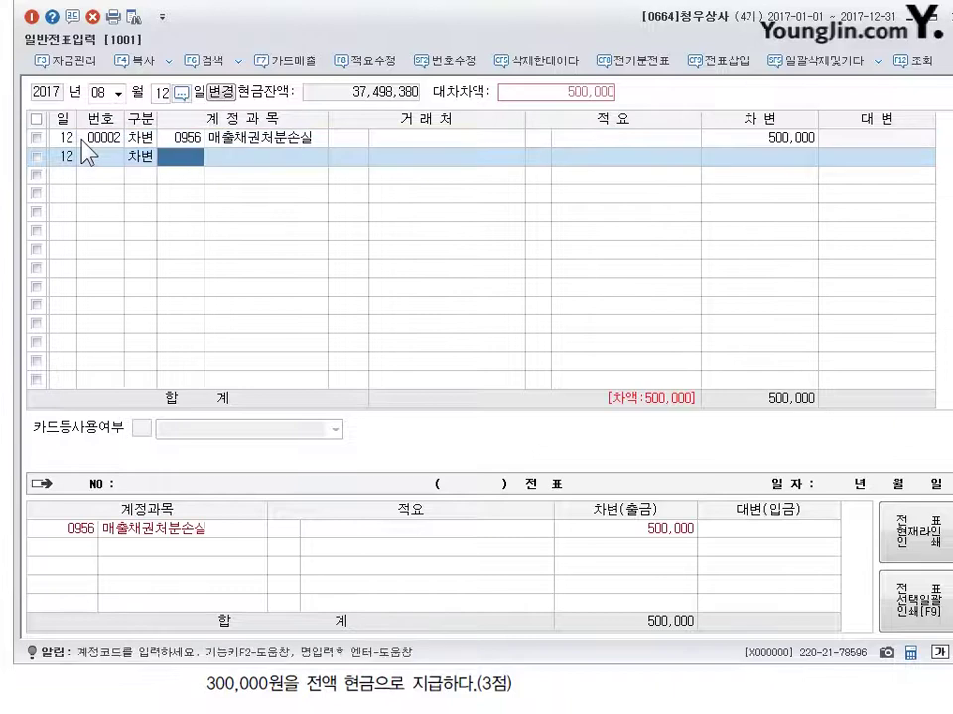
text(102)
key(Return)
key(Return)
key(Return)
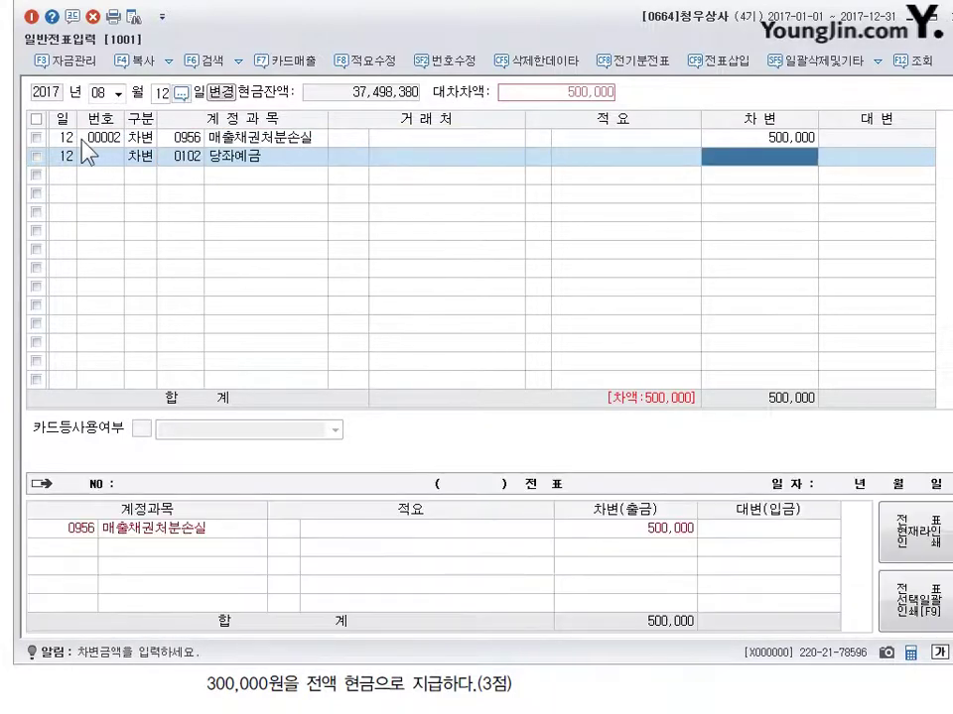
text(7500000)
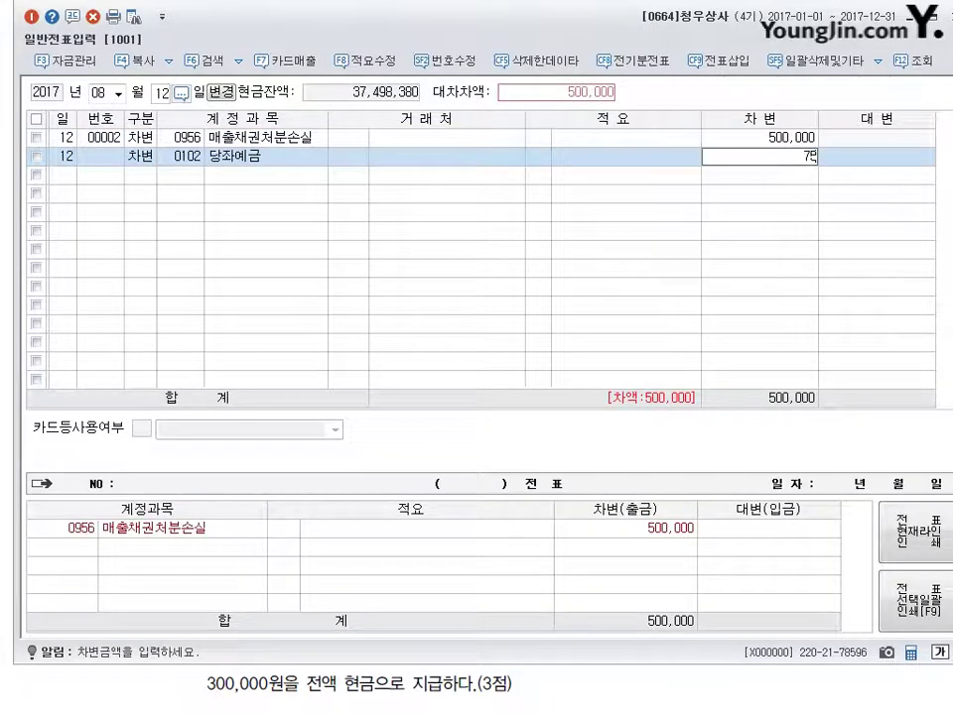
key(Return)
Step: Credit 0110 받을어음 8,000,000 to customer 경기상사
text(4)
key(Return)
text(110)
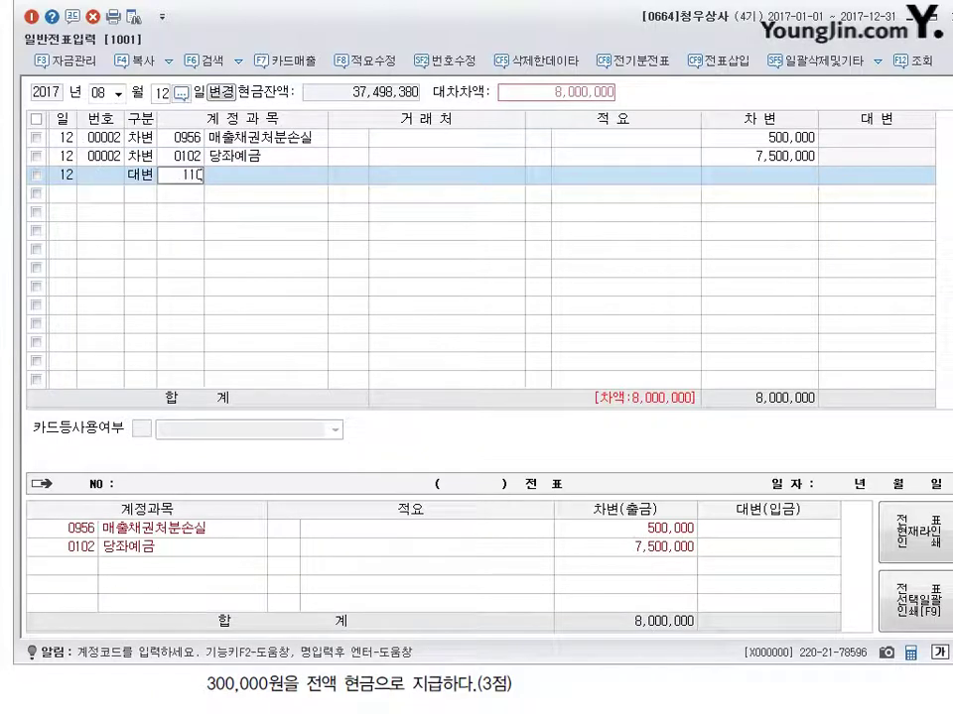
key(Return)
text(경기)
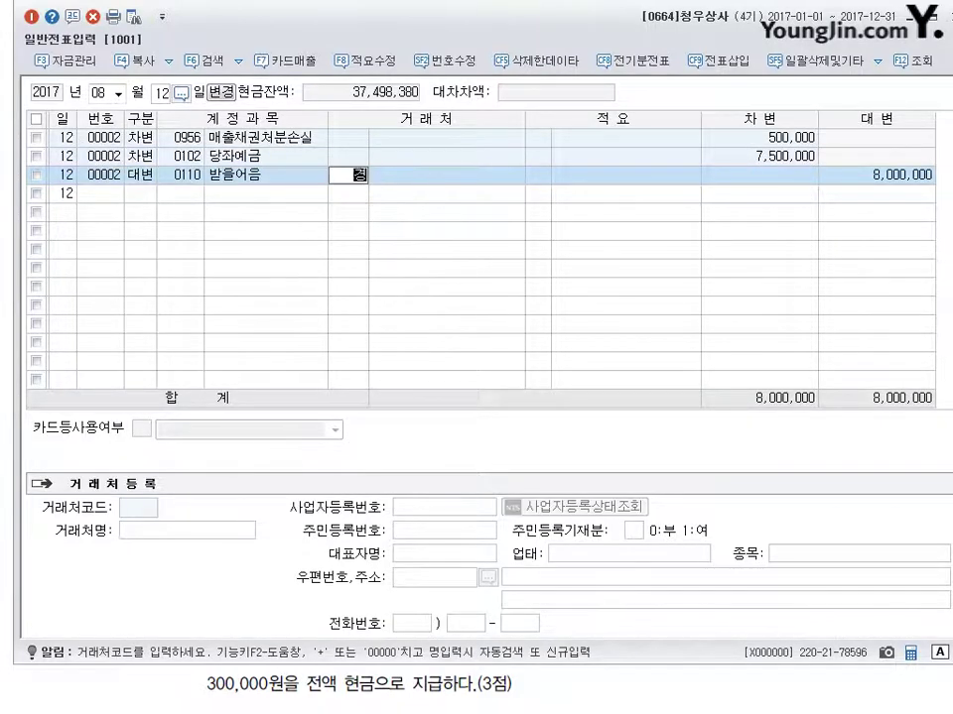
key(Return)
key(Escape)
key(Return)
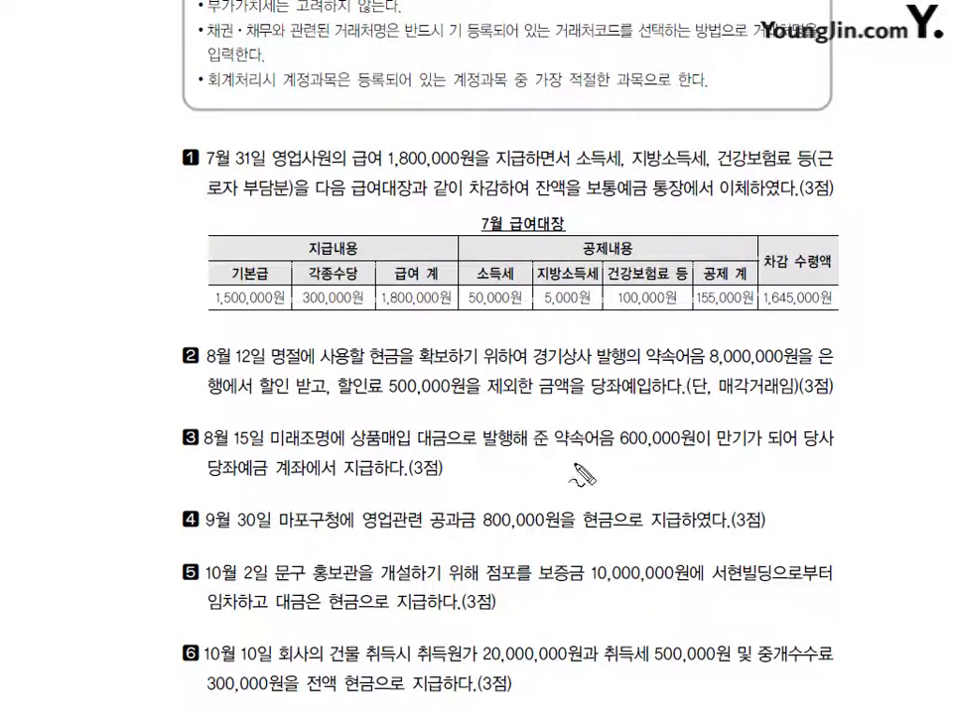
Step: Write 지급어음 600,000 / 당좌예금 600,000 beside problem 3 in red ink, then erase it
mouse_move(451, 476)
mouse_down()
mouse_move(467, 496)
mouse_move(498, 484)
mouse_move(511, 494)
mouse_move(479, 502)
mouse_up()
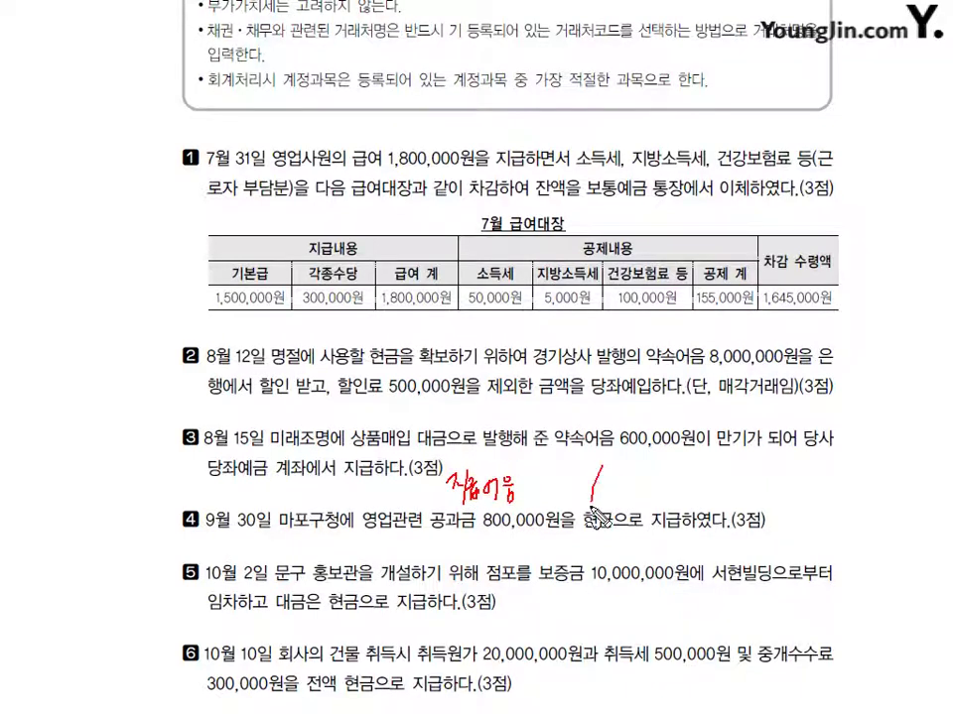
mouse_move(600, 466)
mouse_down()
mouse_move(592, 507)
mouse_move(635, 486)
mouse_move(687, 486)
mouse_move(673, 504)
mouse_up()
mouse_move(513, 469)
mouse_down()
mouse_move(526, 468)
mouse_move(541, 493)
mouse_move(562, 502)
mouse_move(571, 488)
mouse_up()
mouse_move(722, 478)
mouse_down()
mouse_move(718, 490)
mouse_move(754, 487)
mouse_up()
mouse_move(468, 510)
mouse_down()
mouse_move(462, 527)
mouse_move(511, 511)
mouse_move(549, 517)
mouse_up()
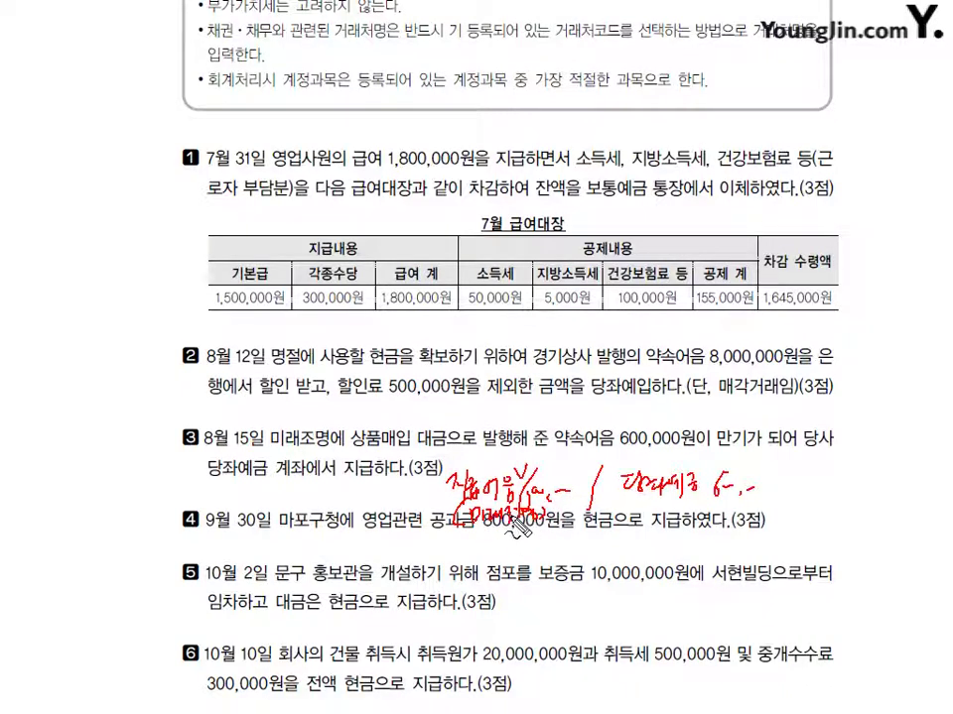
key(Escape)
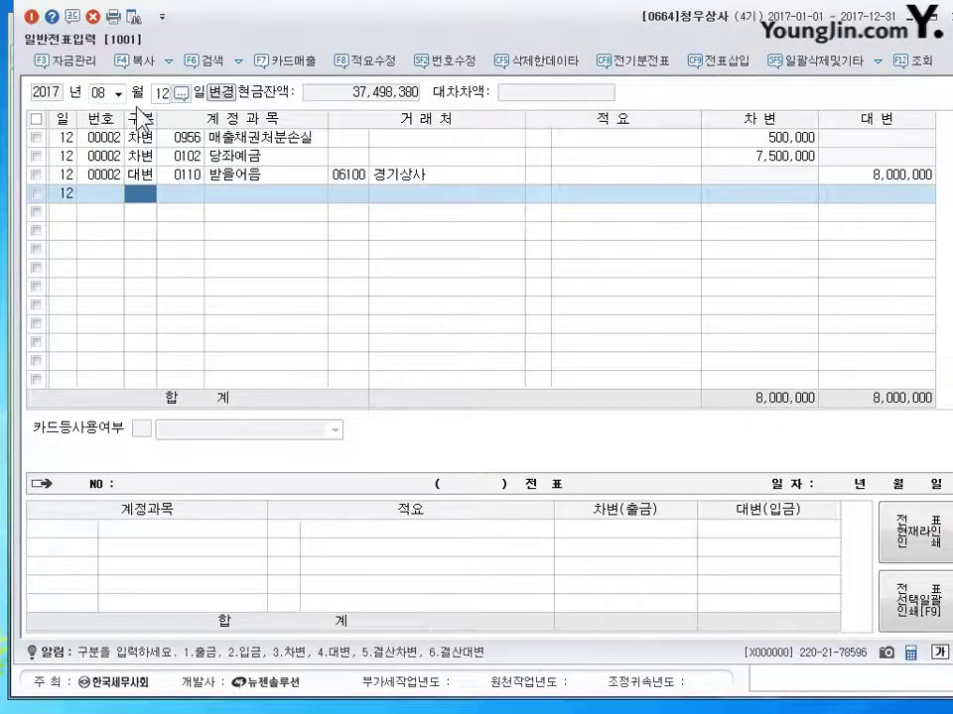
Step: Set the voucher date to August 15 and start a new debit line
click(99, 91)
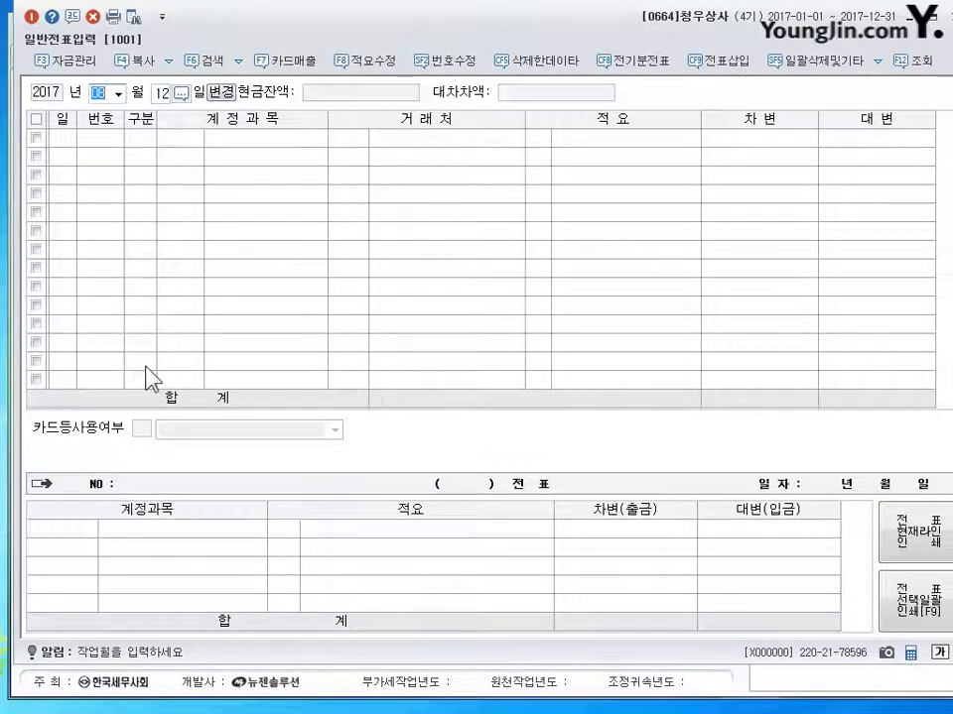
key(Return)
text(15)
key(Return)
text(3)
key(Return)
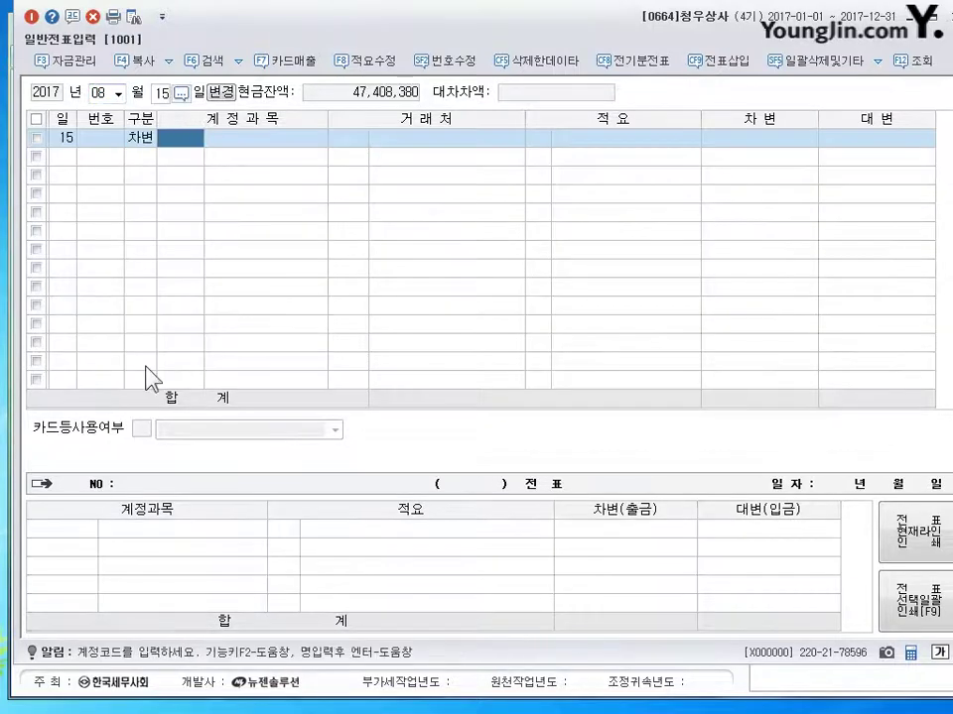
Step: Debit 0252 지급어음 600,000 to vendor 미래조명
text(252)
key(Return)
text(미래)
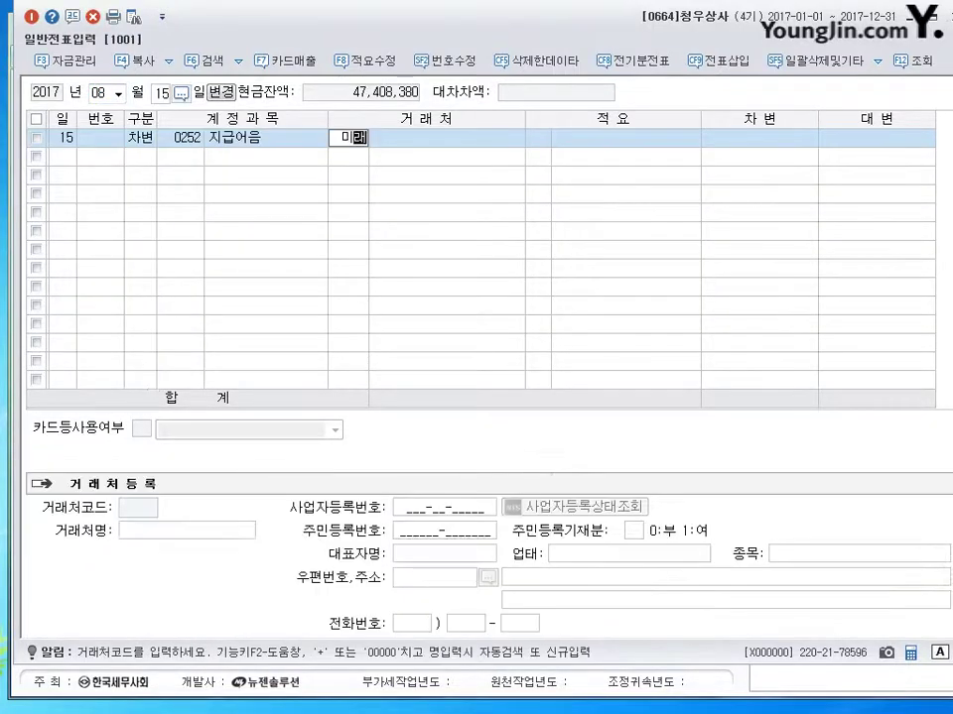
key(Return)
key(Return)
key(Return)
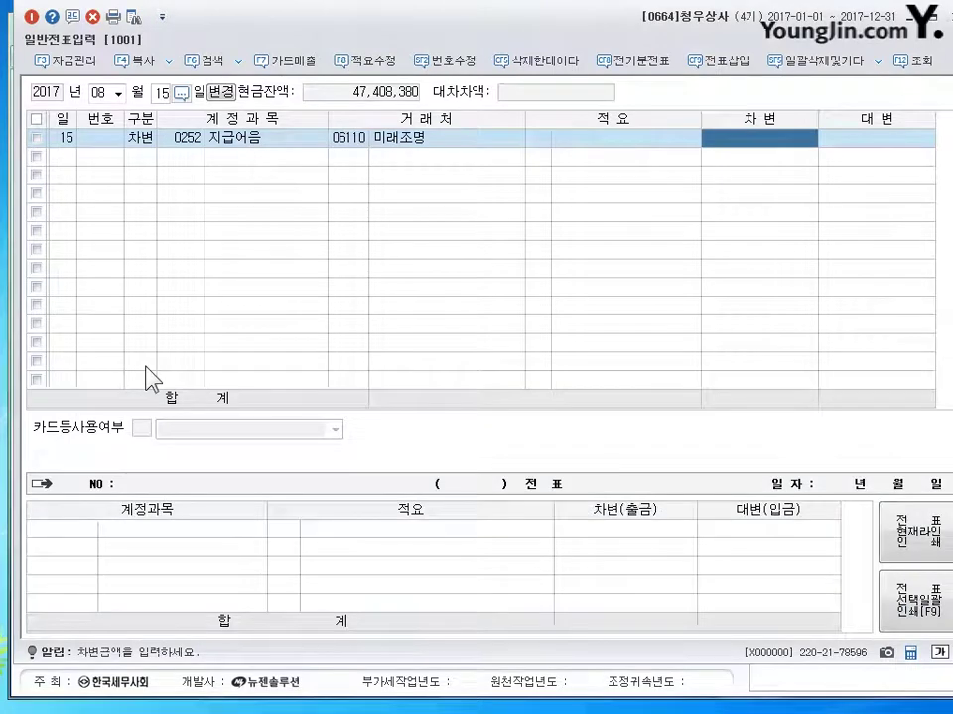
text(6000000)
key(Return)
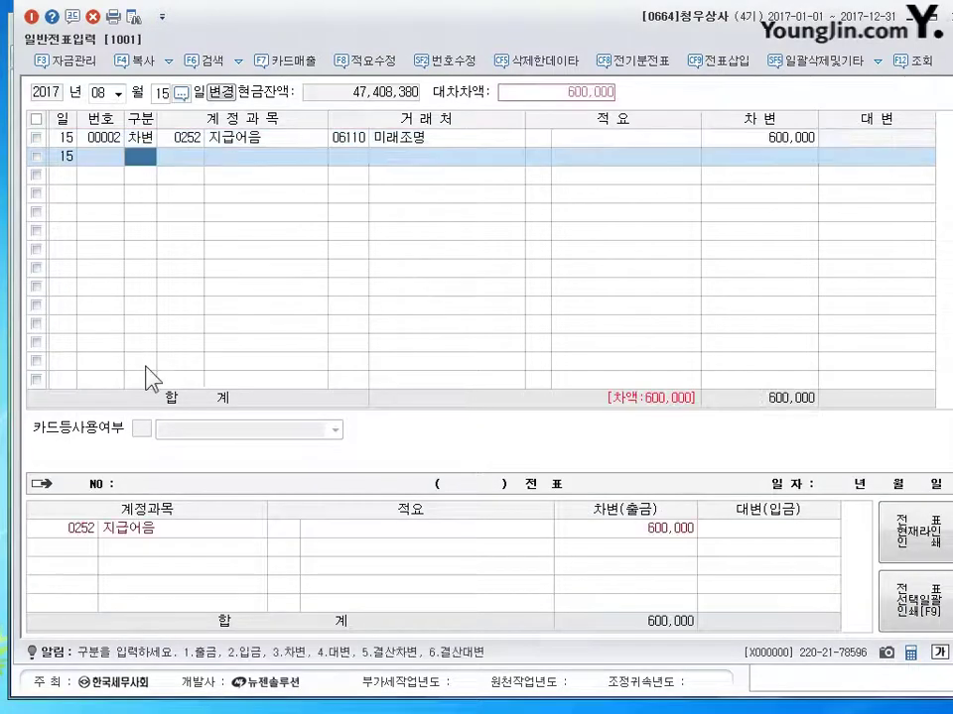
Step: Credit 0102 당좌예금 600,000 to balance the voucher
text(410)
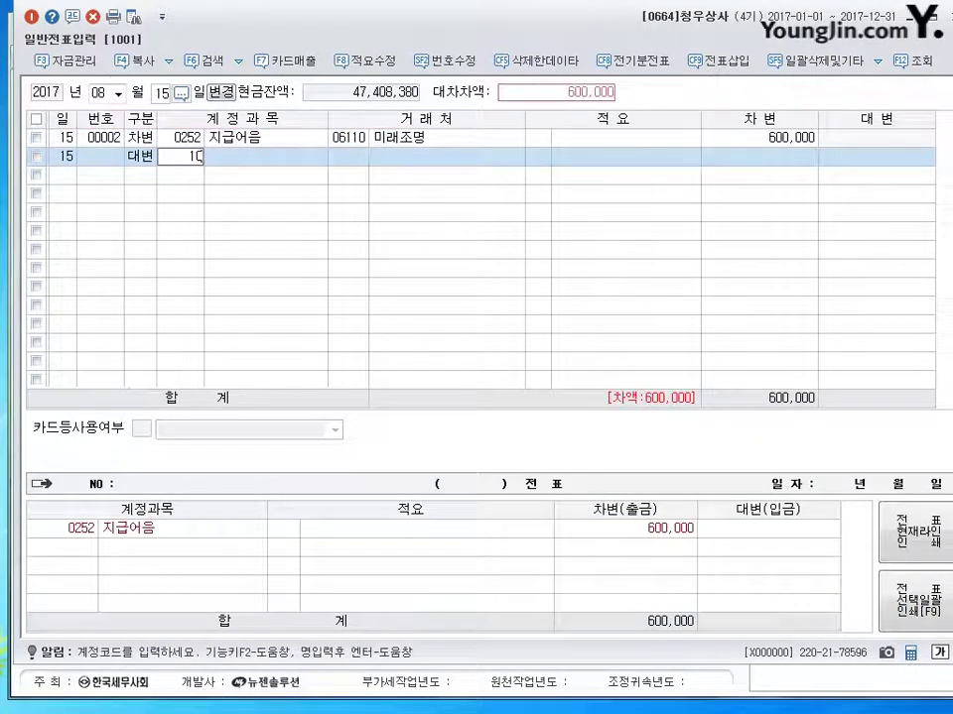
text(2)
key(Return)
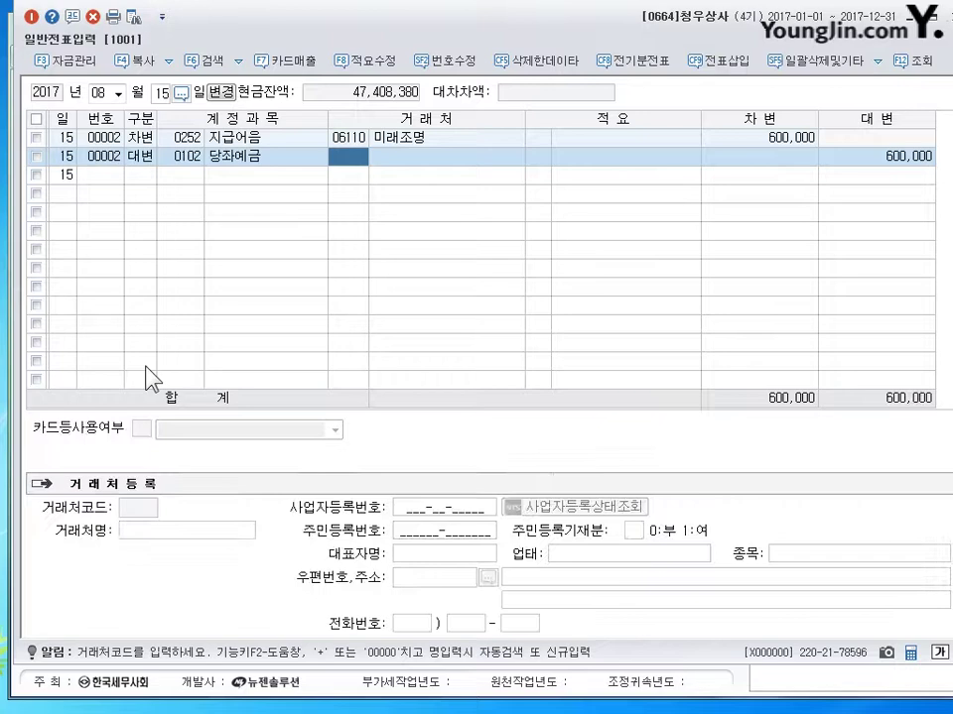
key(Return)
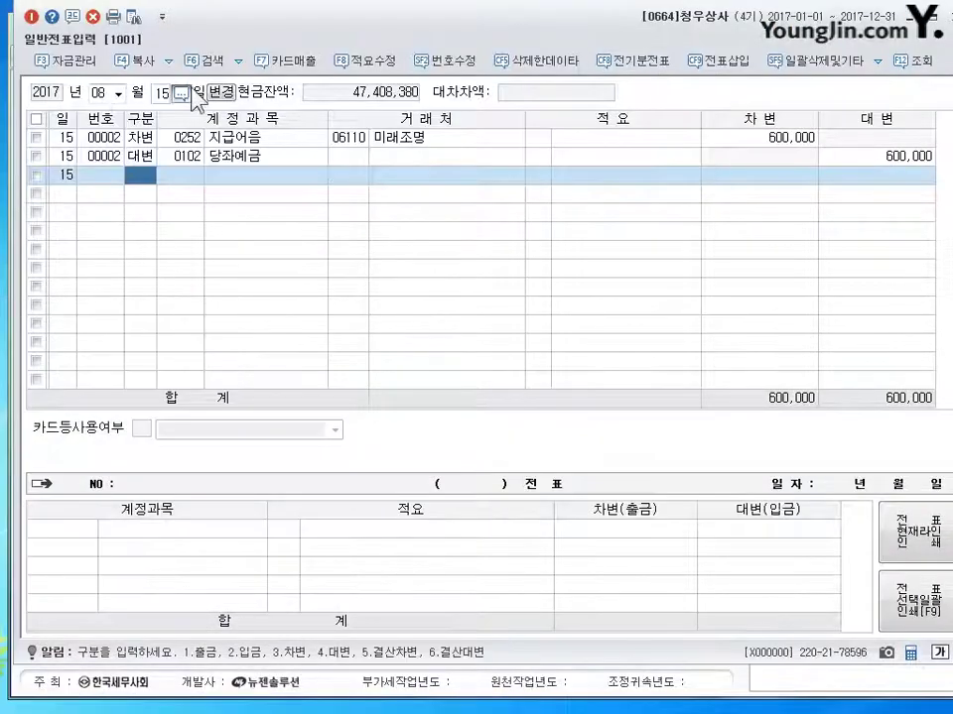
click(106, 91)
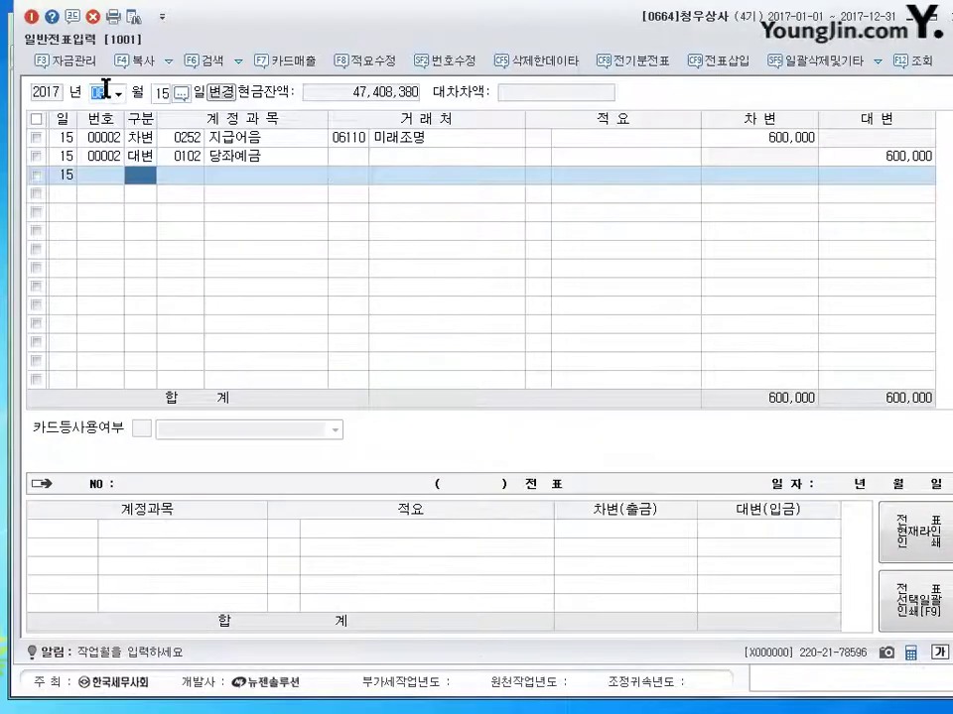
Step: Enter a September 30 출금 line for 0817 세금과공과 800,000 with no vendor
text(09)
key(Return)
text(30)
key(Return)
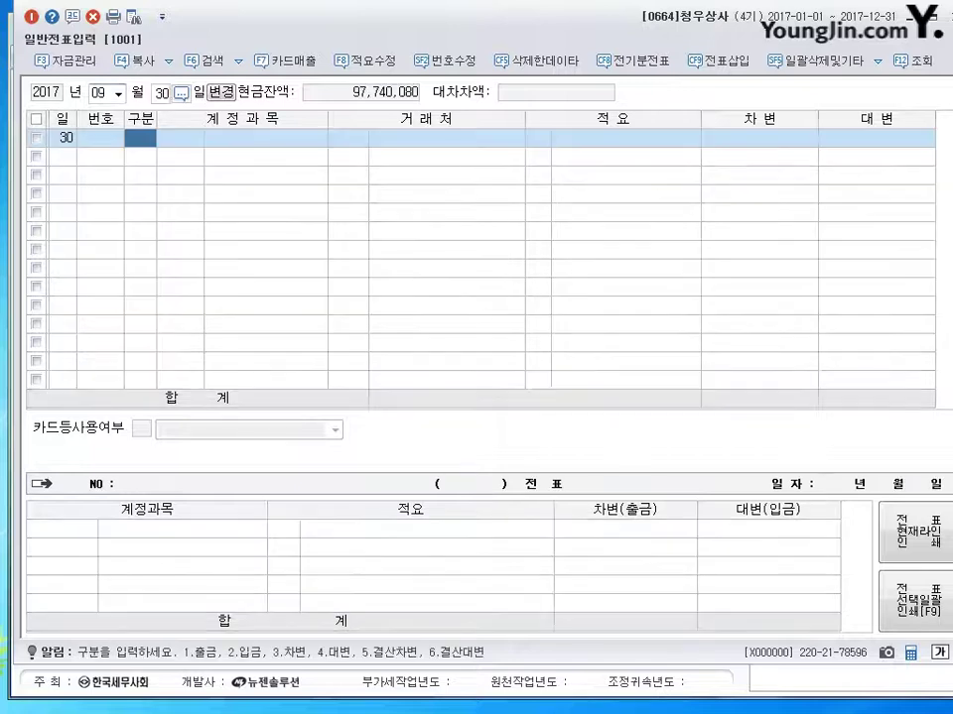
text(1)
key(Return)
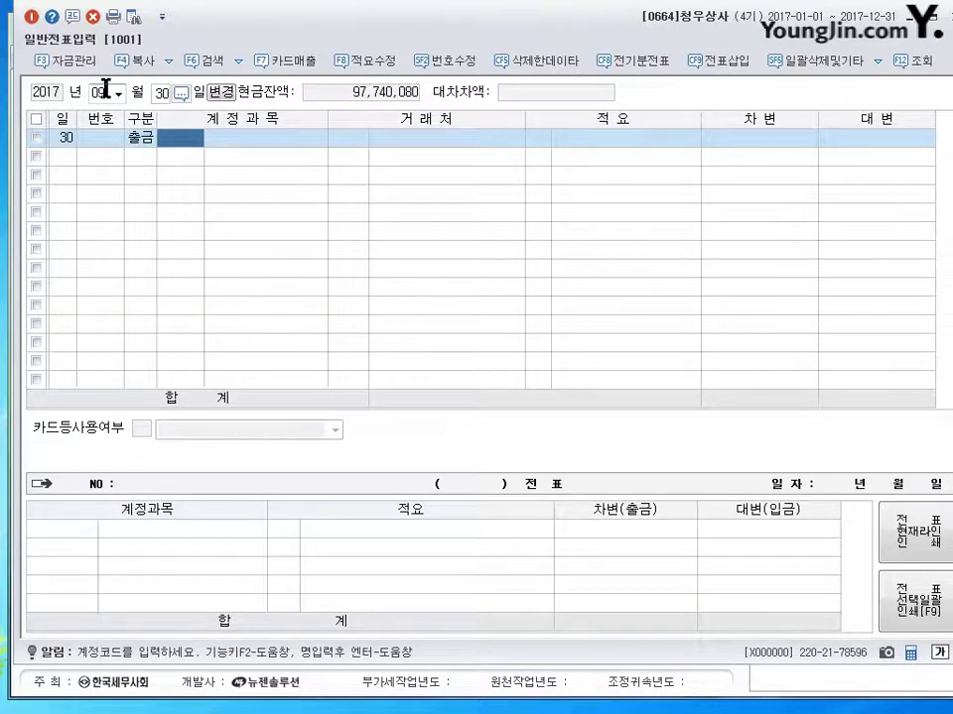
text(817)
key(Return)
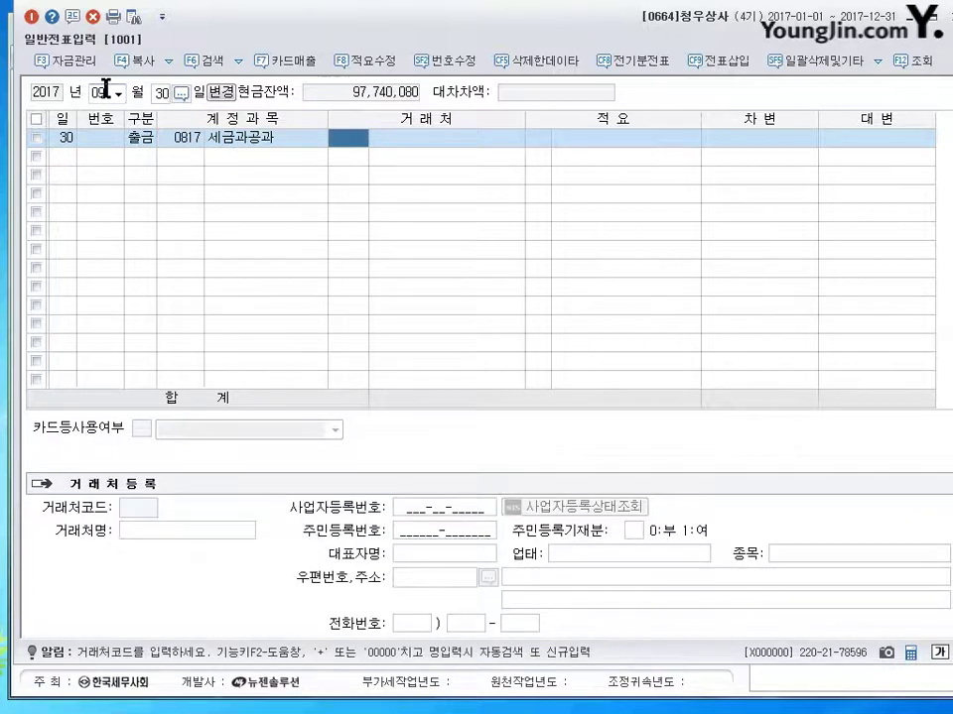
key(Return)
key(Return)
text(8000000)
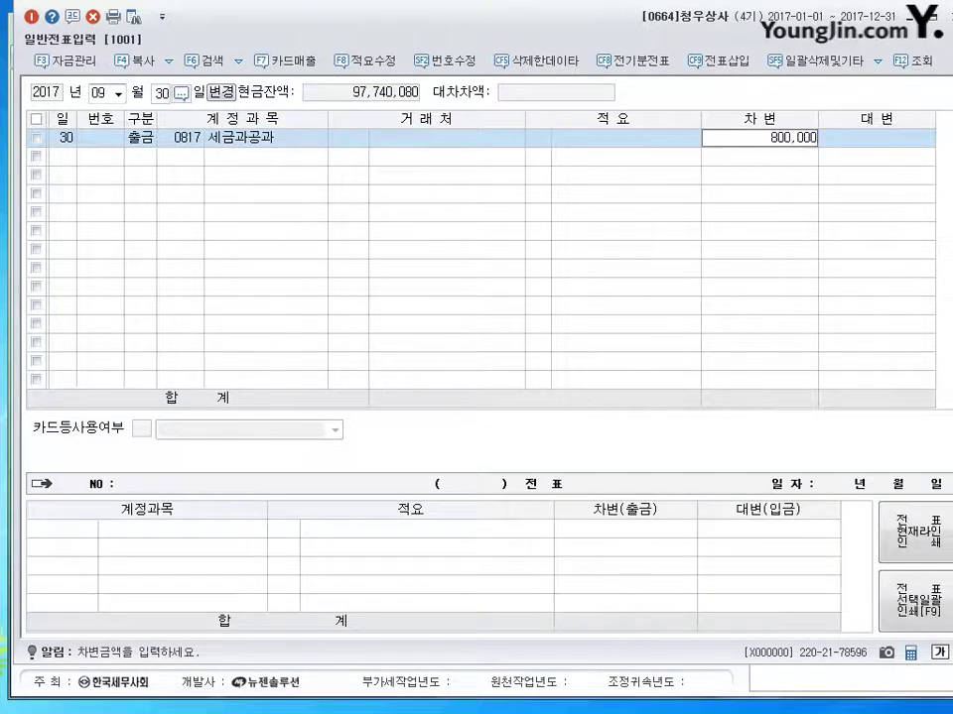
key(Return)
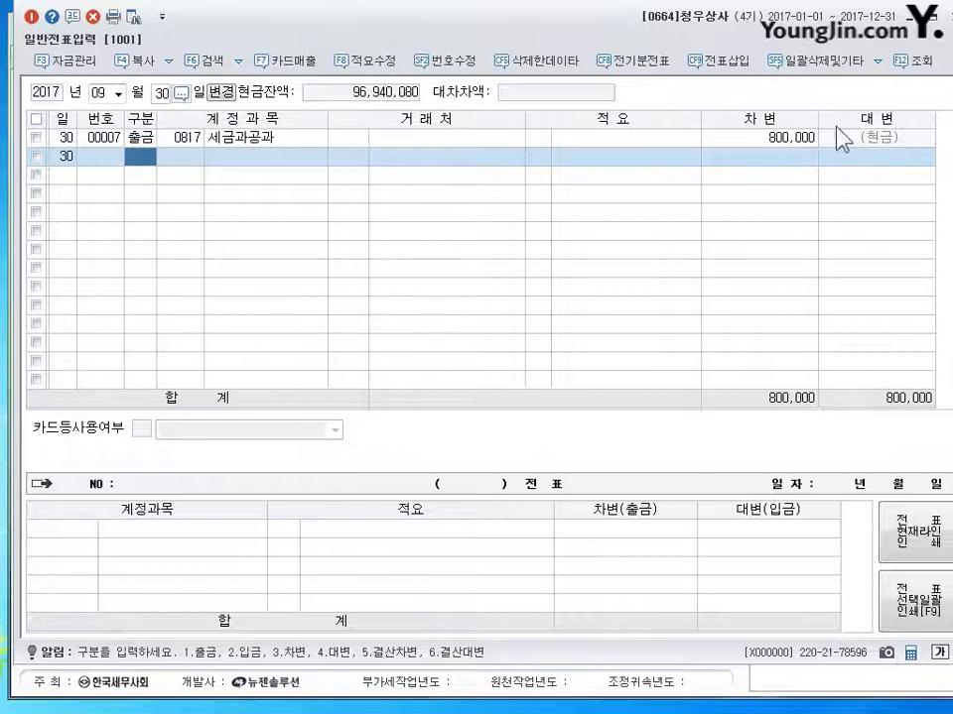
click(888, 141)
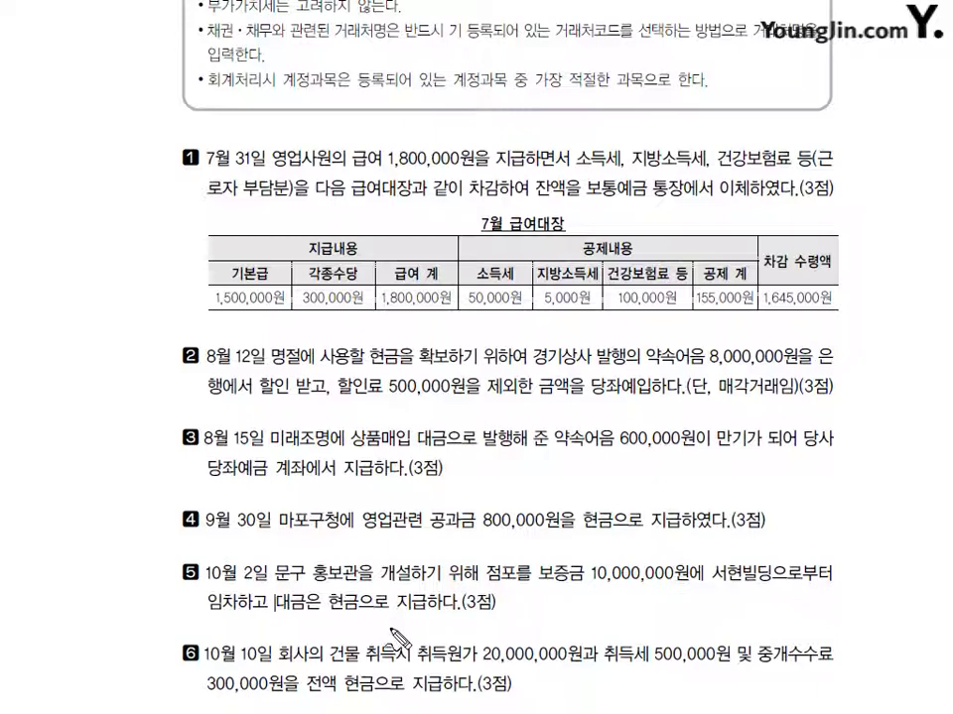
mouse_move(351, 621)
mouse_down()
mouse_move(363, 607)
mouse_move(351, 617)
mouse_move(380, 640)
mouse_move(429, 629)
mouse_move(433, 617)
mouse_move(431, 635)
mouse_move(440, 619)
mouse_move(475, 625)
mouse_move(479, 640)
mouse_move(495, 627)
mouse_move(504, 643)
mouse_up()
mouse_move(610, 617)
mouse_down()
mouse_move(603, 643)
mouse_move(636, 621)
mouse_move(640, 645)
mouse_move(656, 624)
mouse_move(655, 637)
mouse_up()
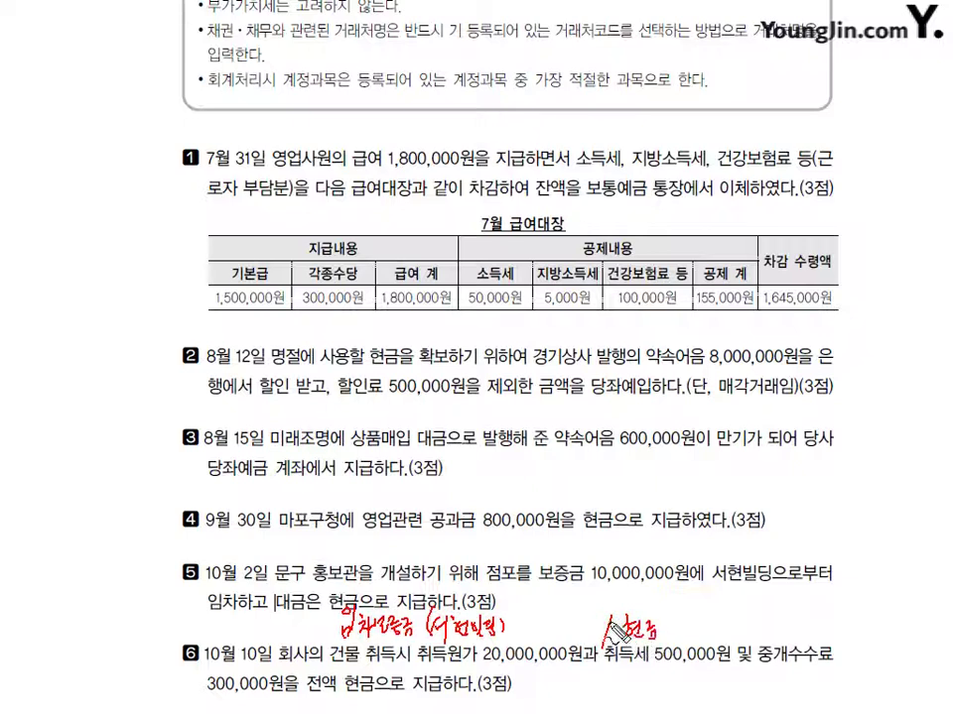
mouse_move(599, 582)
mouse_down()
mouse_move(558, 624)
mouse_move(586, 630)
mouse_up()
drag(671, 602, 683, 629)
drag(675, 621, 687, 620)
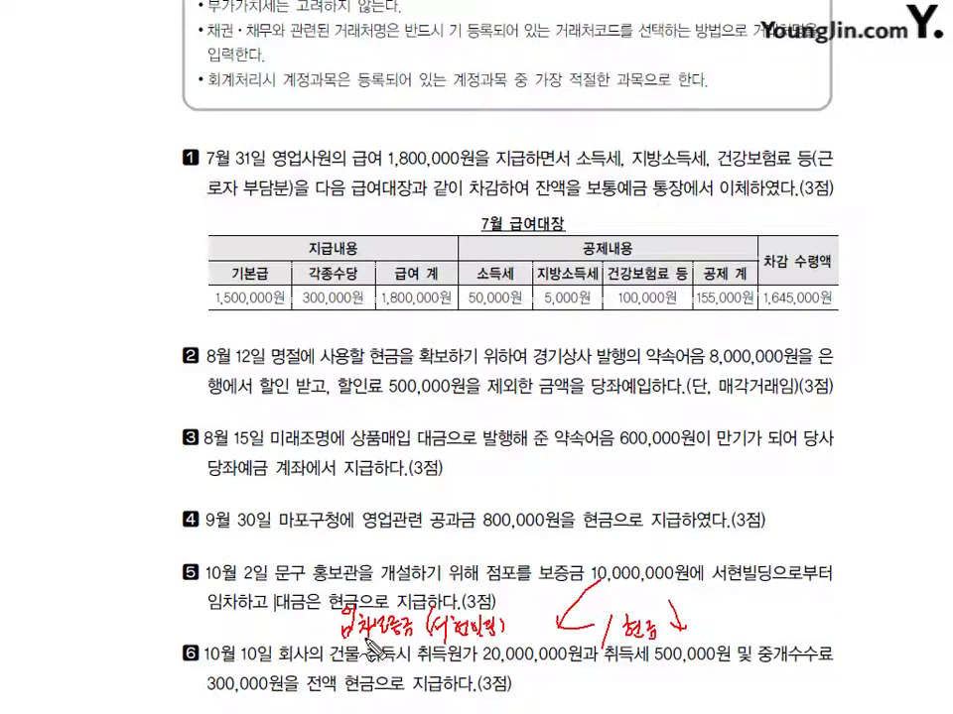
key(Escape)
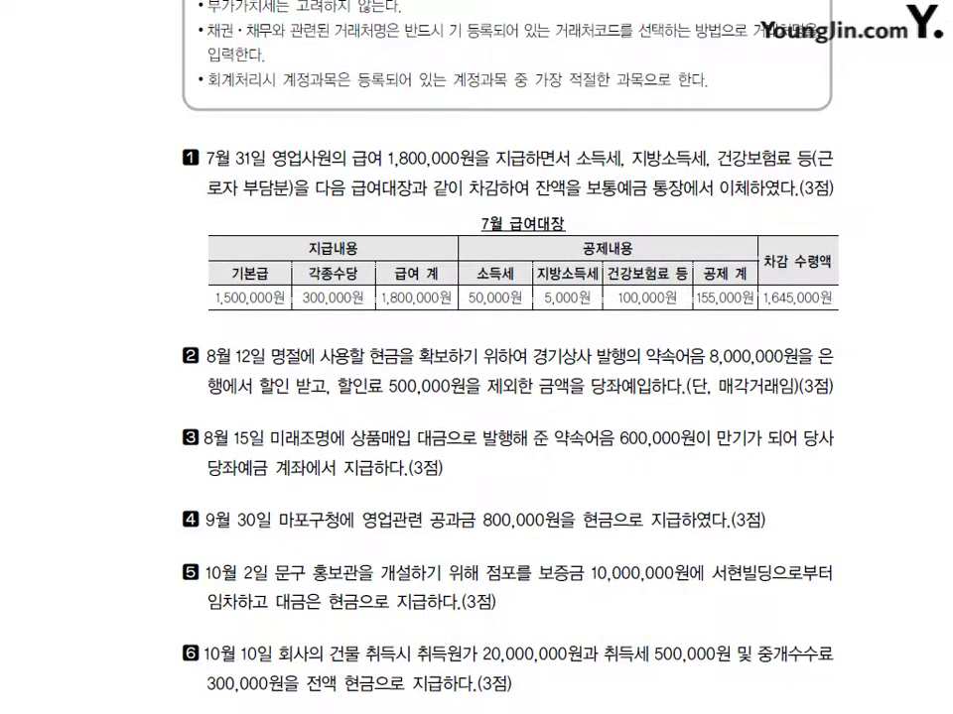
key(alt+Tab)
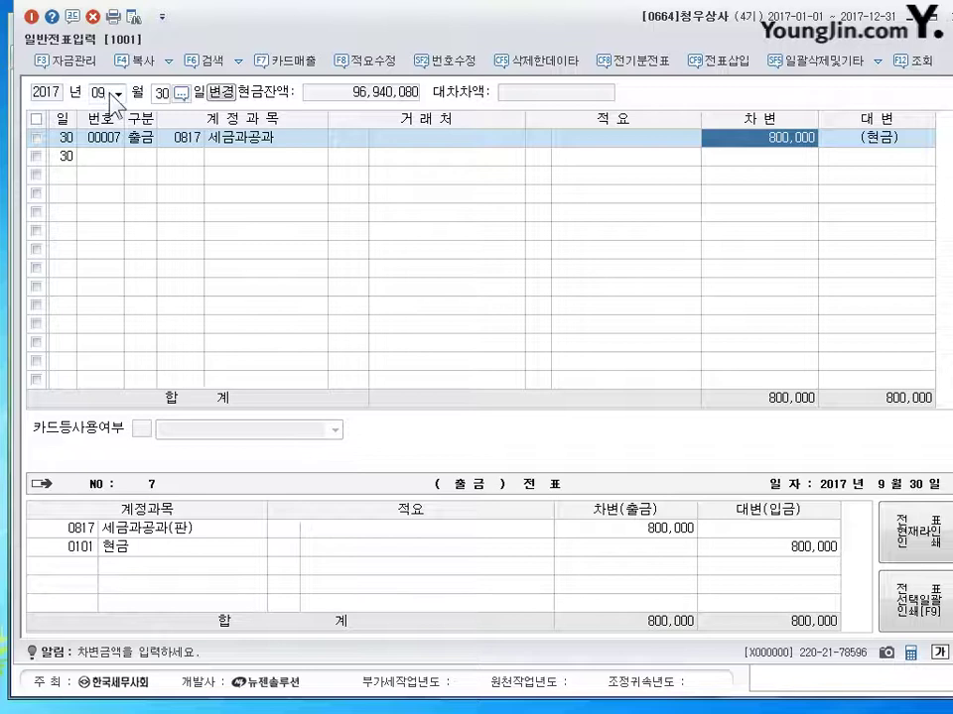
Step: Set the date to October 2 and mark the line as 출금 (cash payment)
text(10)
key(Return)
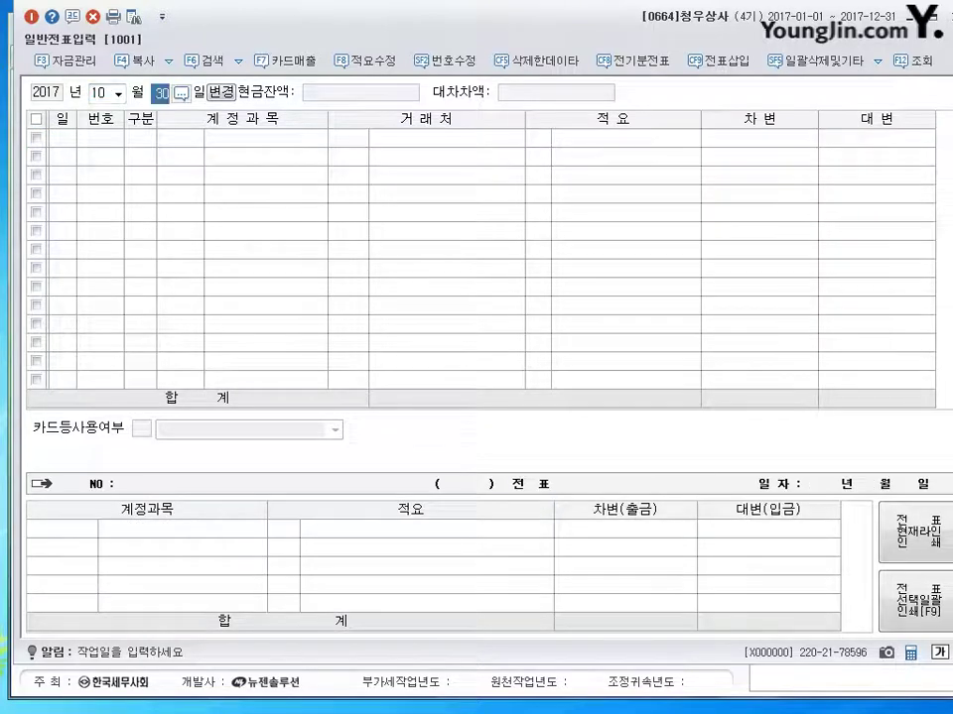
text(2)
key(Return)
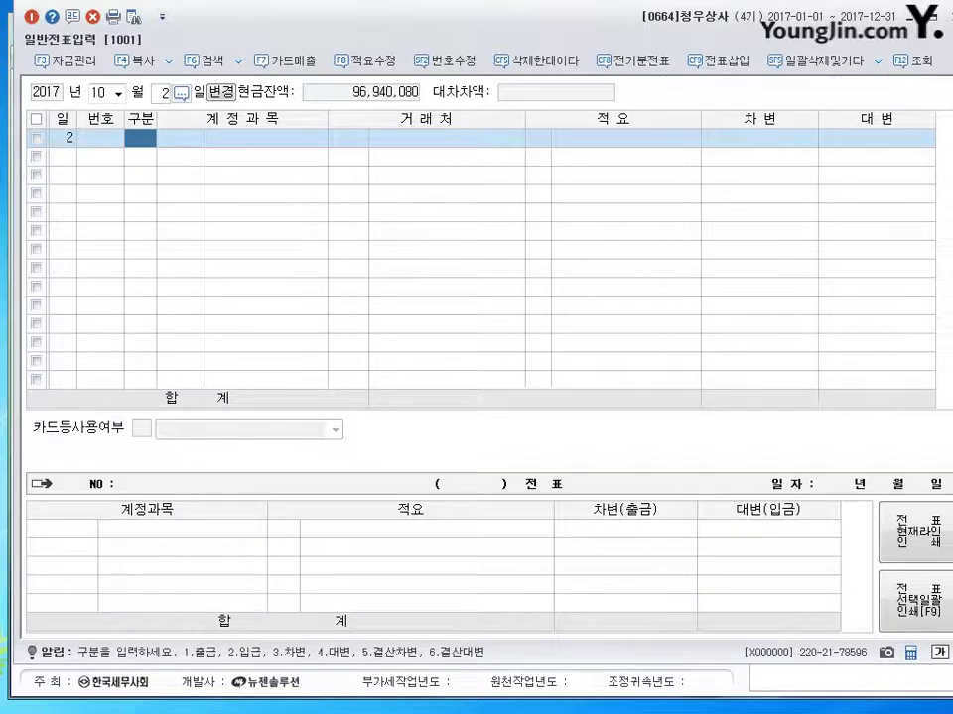
text(1)
key(Return)
Step: Debit 0232 임차보증금 10,000,000 to vendor 서현빌딩
text(232)
key(Return)
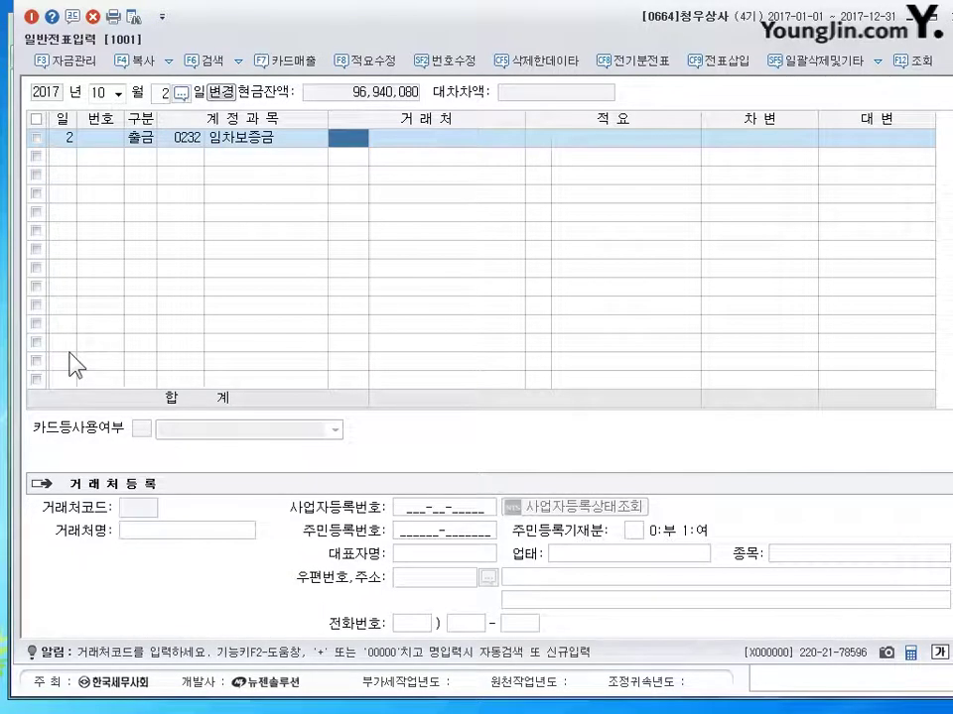
text(서현)
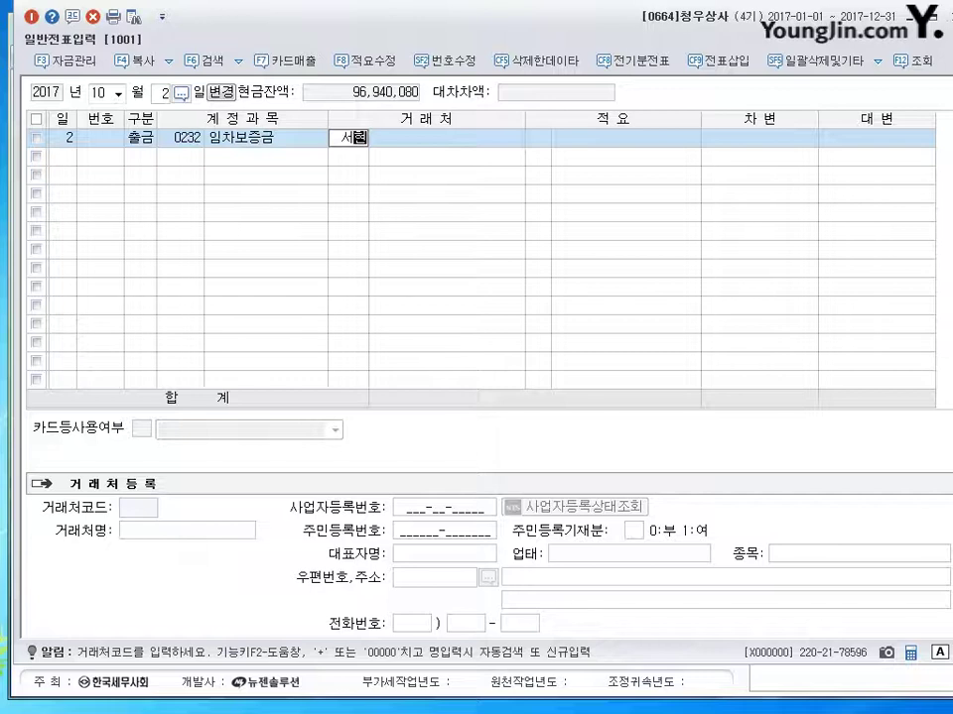
key(Return)
key(Return)
key(Return)
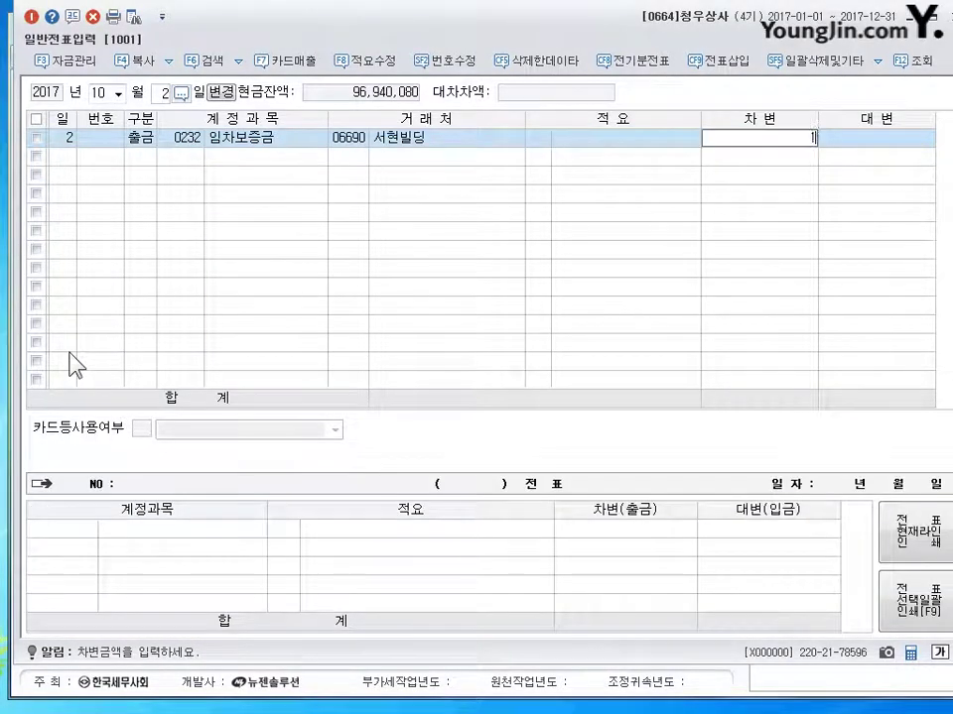
text(10000000)
key(Return)
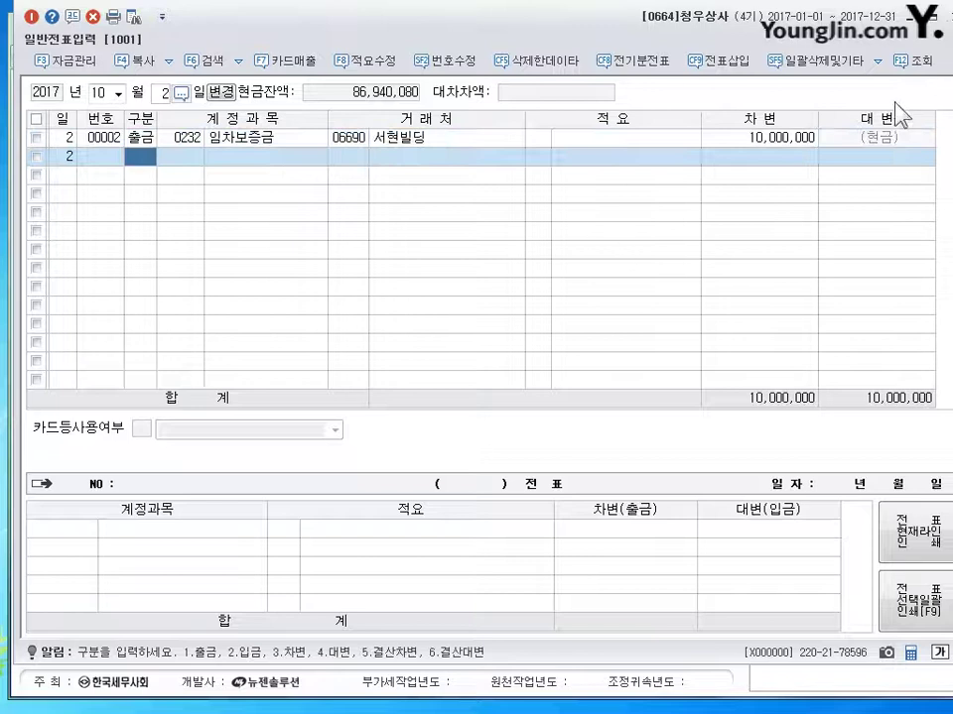
click(293, 137)
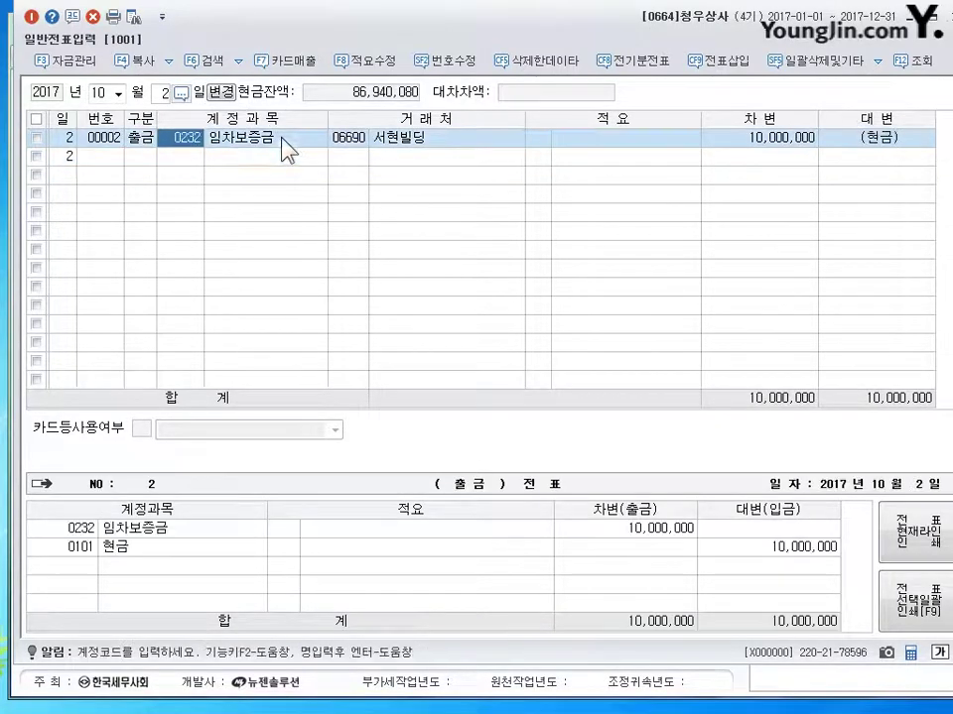